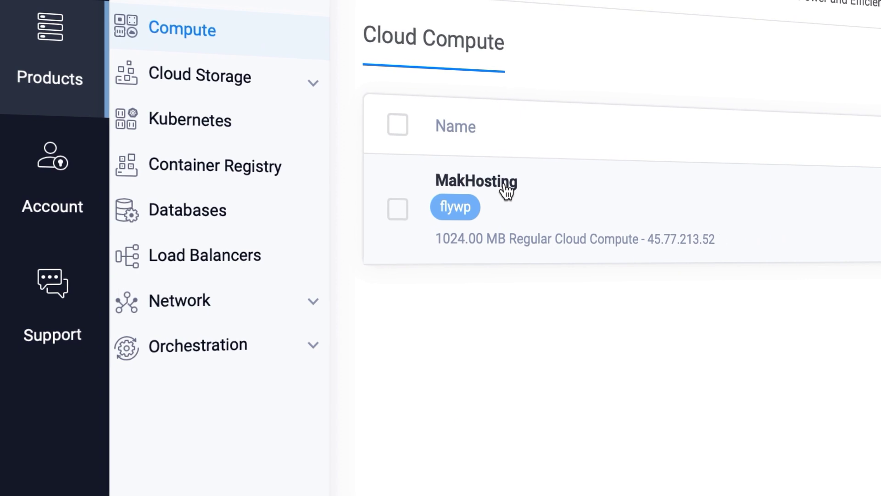
# - Open the MakHosting server's usage graphs in Vultr, then the empty DNS page under Network
pyautogui.click(505, 184)
pyautogui.click(499, 186)
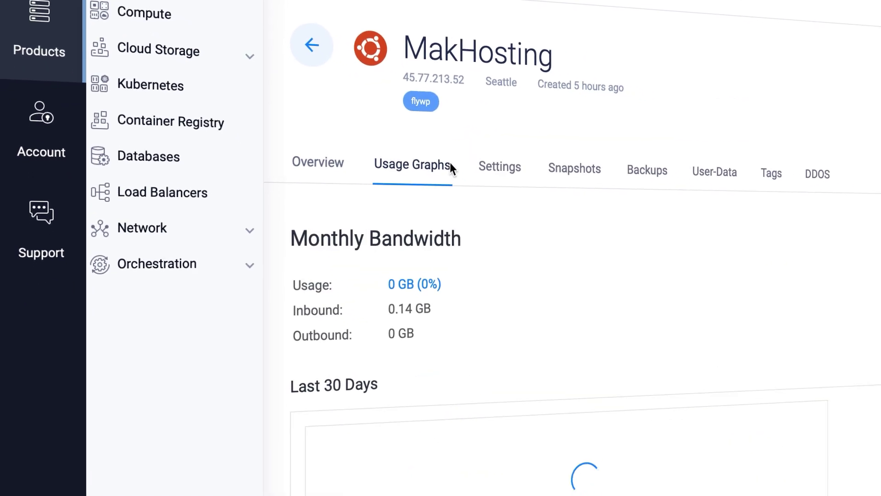
pyautogui.click(208, 234)
pyautogui.click(144, 269)
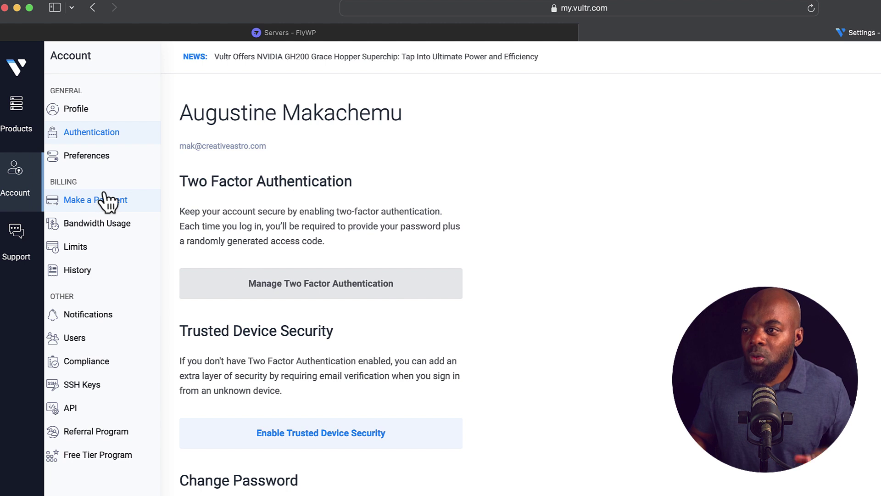
# - Show the Vultr account's API page with the personal access token and IP access list
pyautogui.click(289, 35)
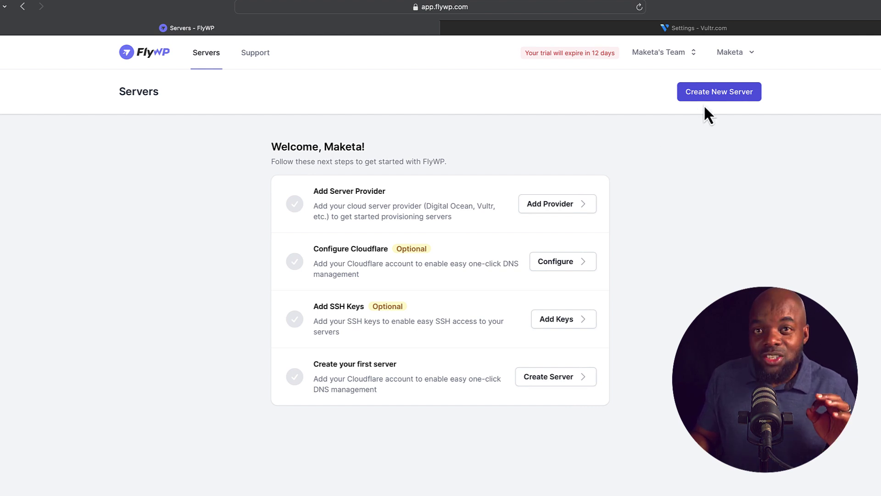
pyautogui.click(508, 27)
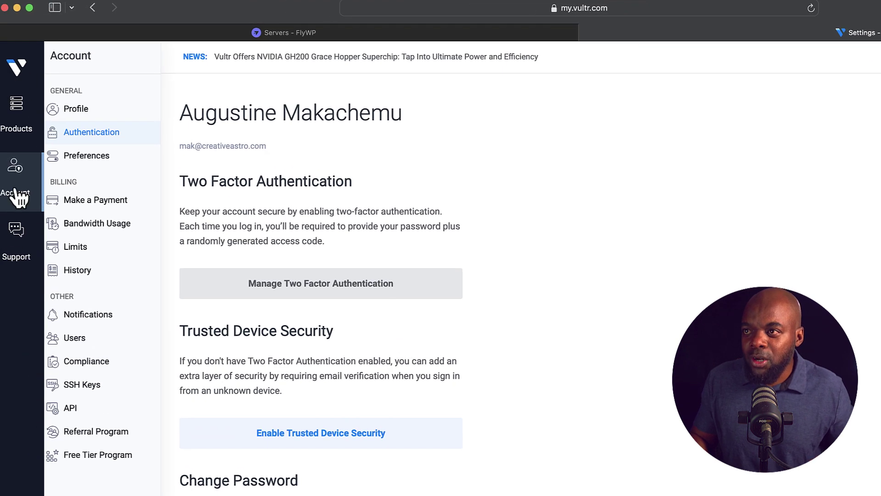
pyautogui.click(74, 407)
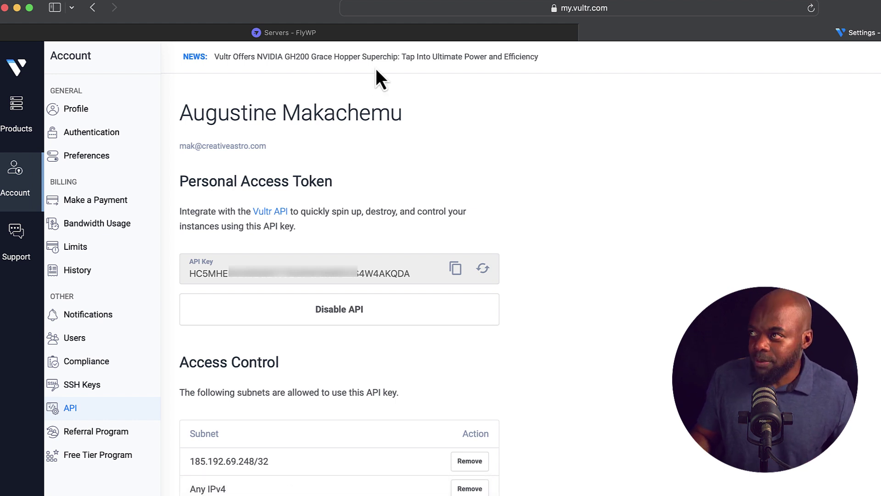
# - Start adding a new Vultr server provider from FlyWP's provider settings
pyautogui.click(376, 38)
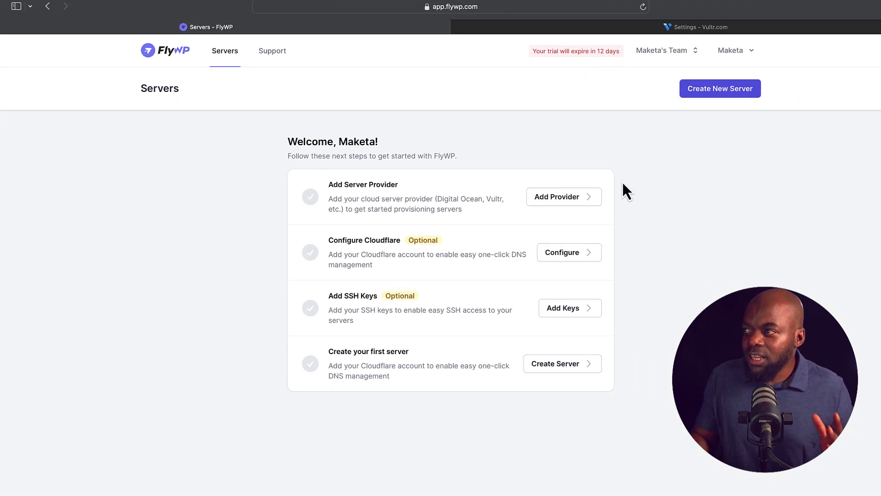
pyautogui.click(711, 90)
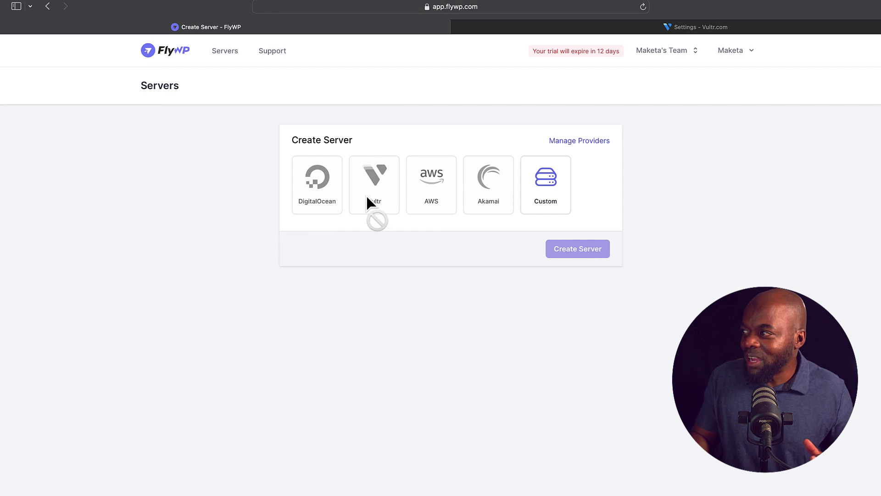
pyautogui.click(599, 141)
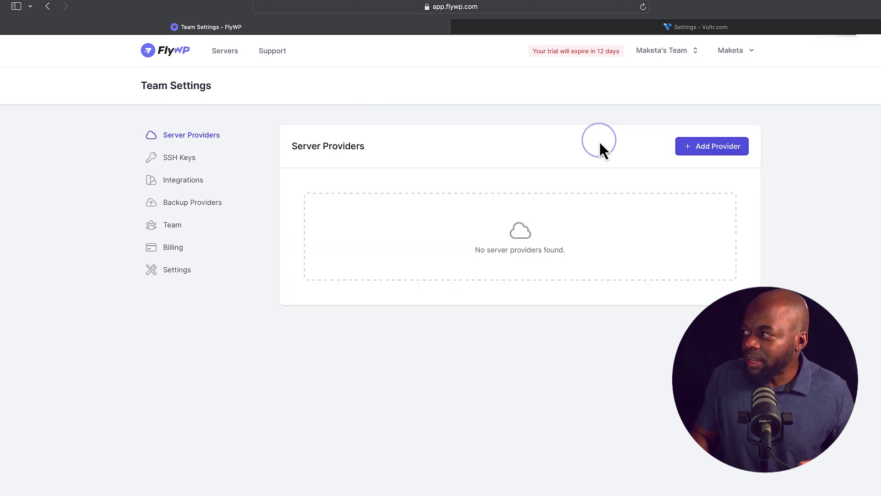
pyautogui.click(714, 151)
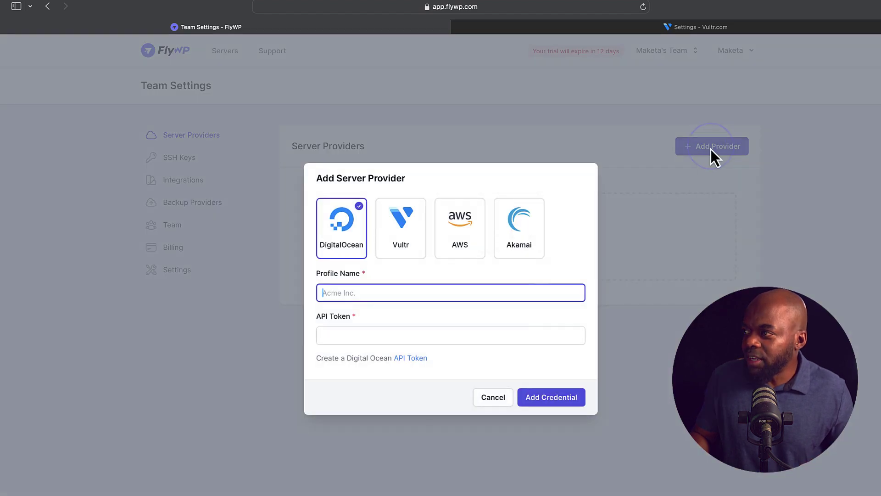
pyautogui.click(409, 248)
# - Name the provider 'Mak Server', paste the Vultr API token and save the credential
pyautogui.click(375, 294)
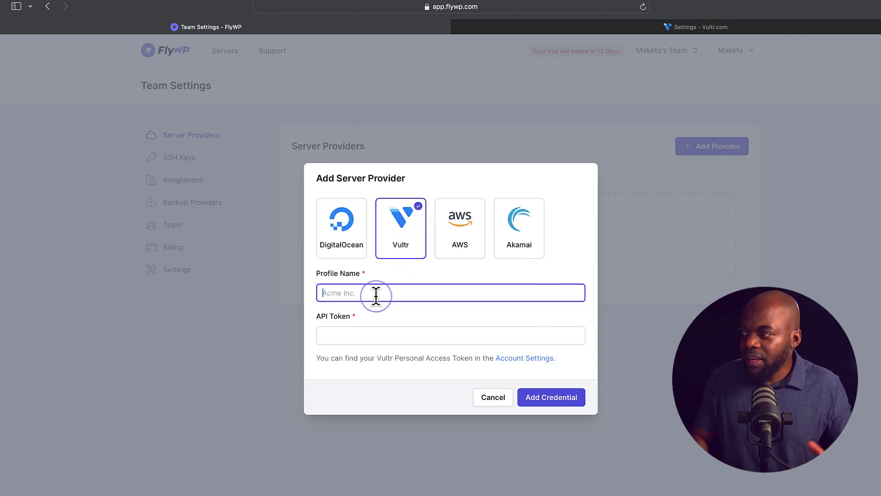
pyautogui.write('Make')
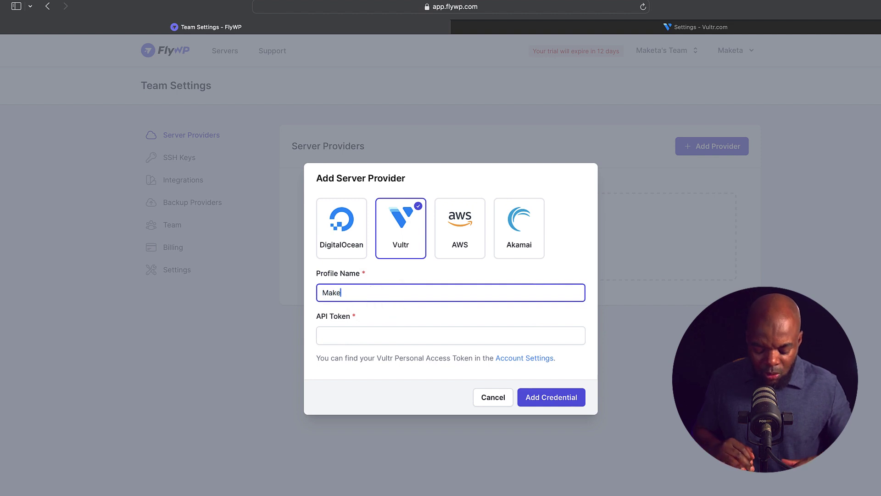
pyautogui.press('BackSpace')
pyautogui.write('Server')
pyautogui.click(391, 335)
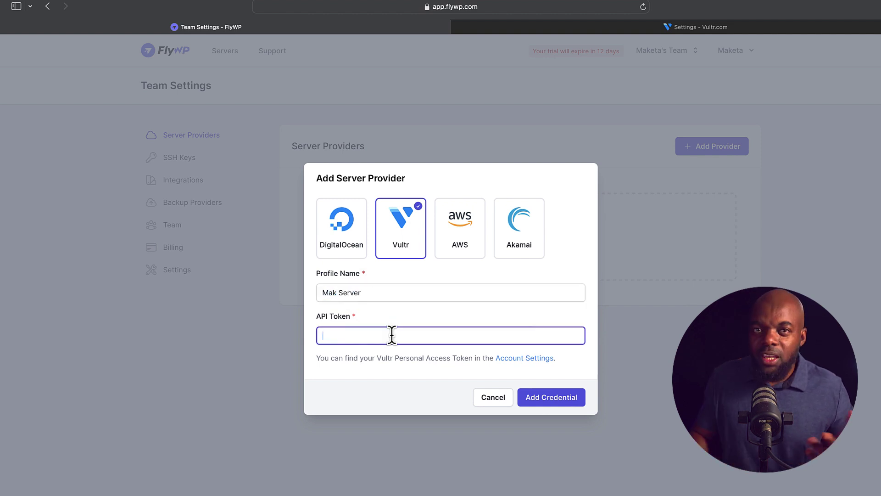
pyautogui.press('super+v')
pyautogui.press('super+v')
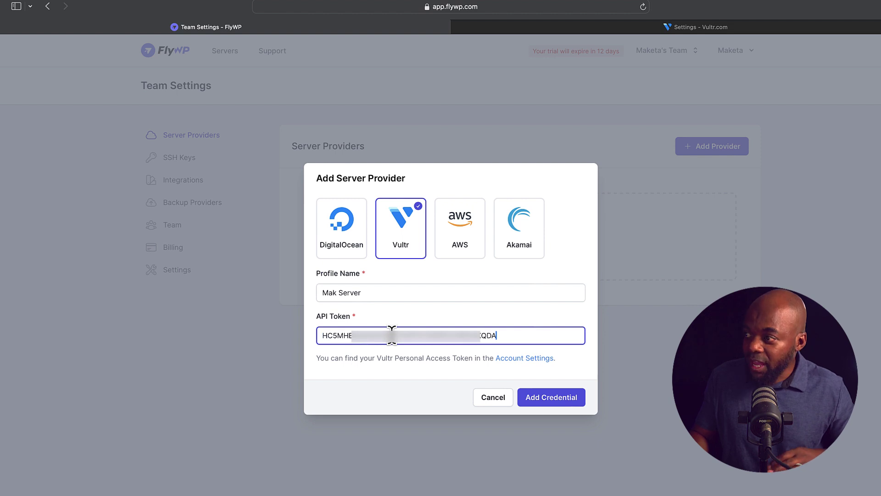
pyautogui.click(560, 400)
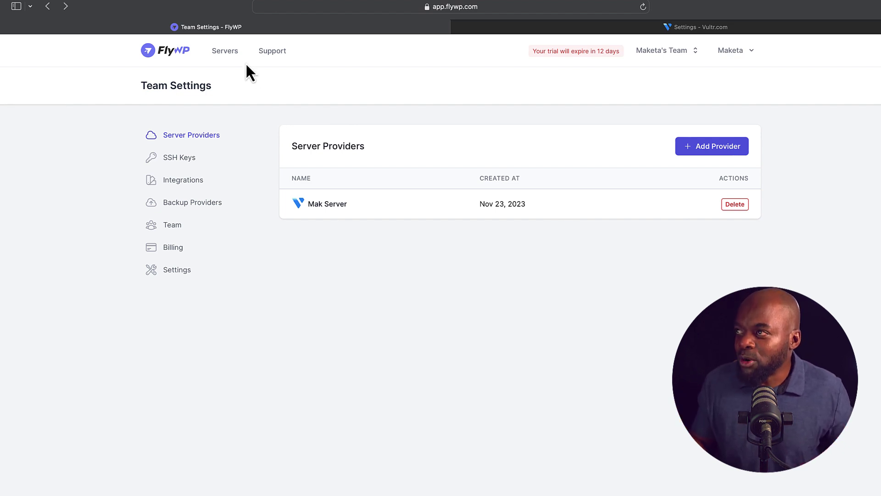
# - Return to FlyWP's Servers overview with the Add Server Provider step now completed
pyautogui.click(233, 50)
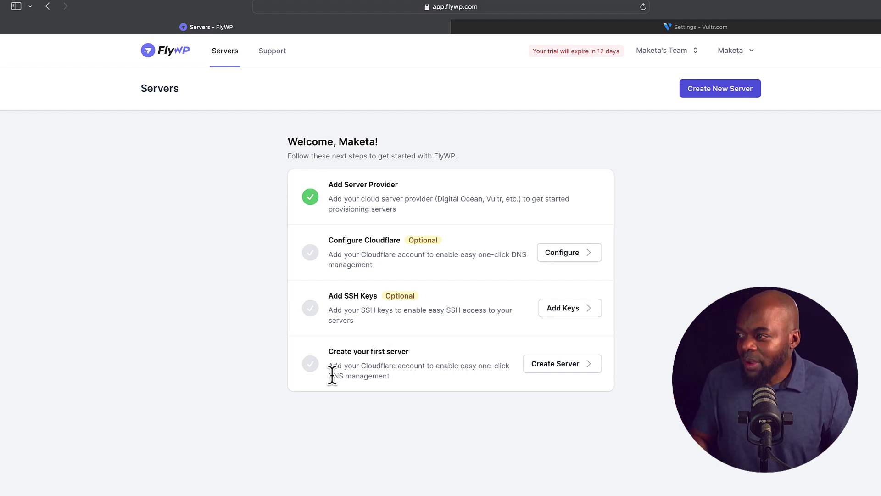
# - Choose Vultr as the host for a new server using the Mak Server credential
pyautogui.click(569, 364)
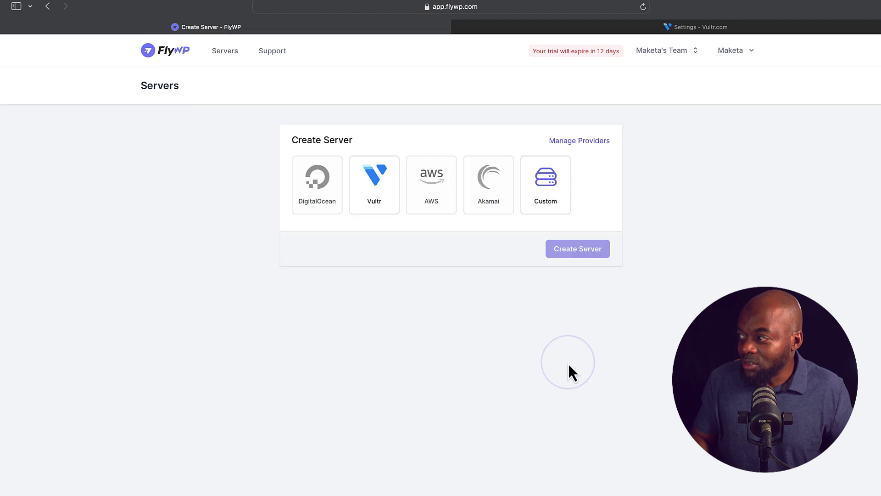
pyautogui.click(374, 202)
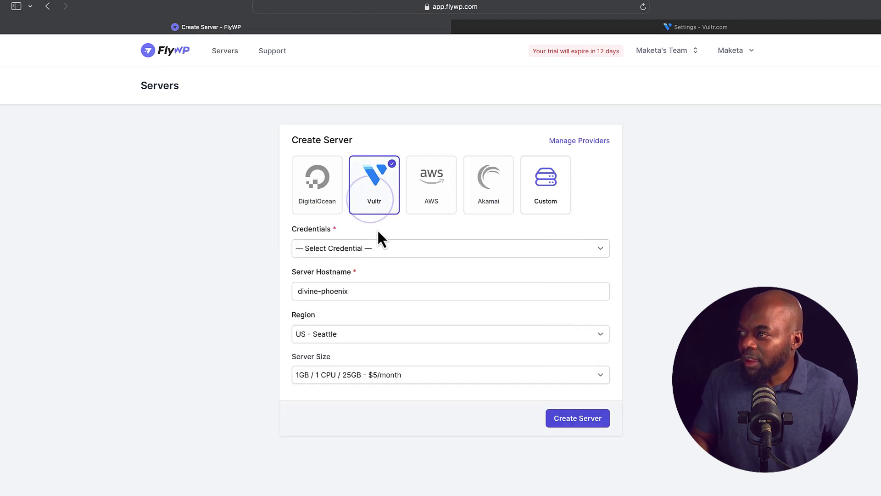
pyautogui.click(366, 250)
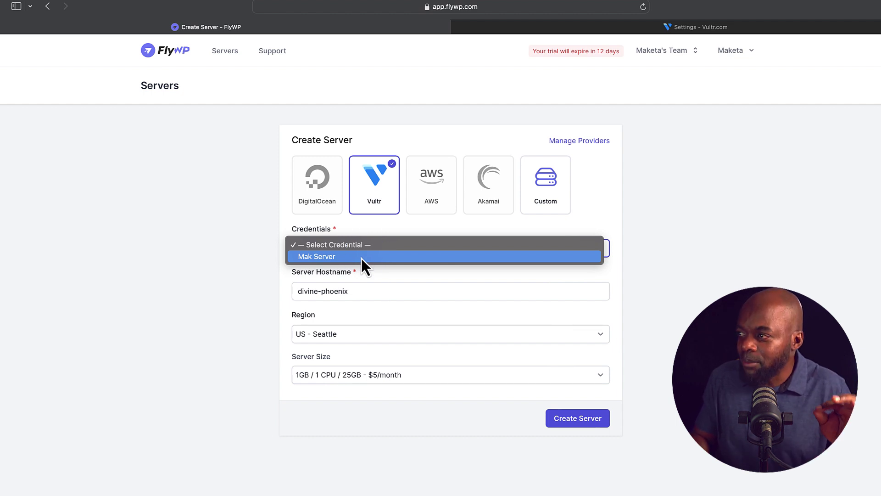
pyautogui.click(362, 257)
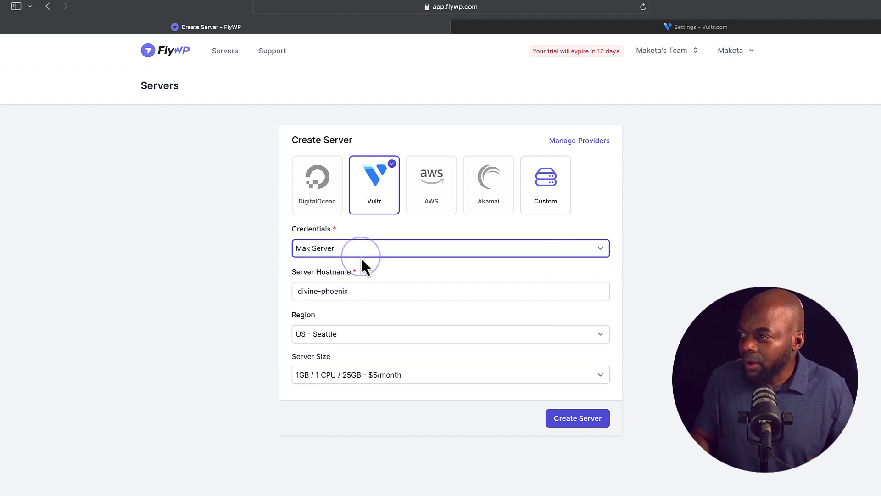
# - Set hostname 'Mak Hosting', keep US - Seattle and the $5/month size, and submit
pyautogui.tripleClick(357, 290)
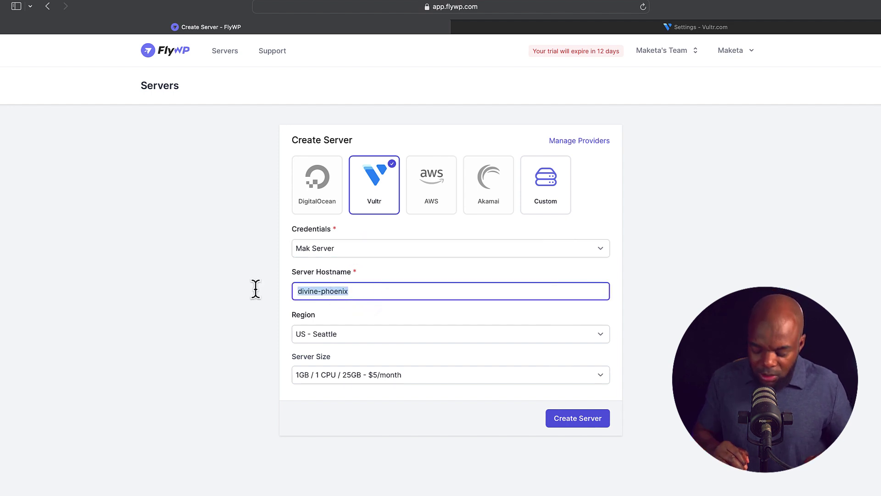
pyautogui.write('Mak Hosting')
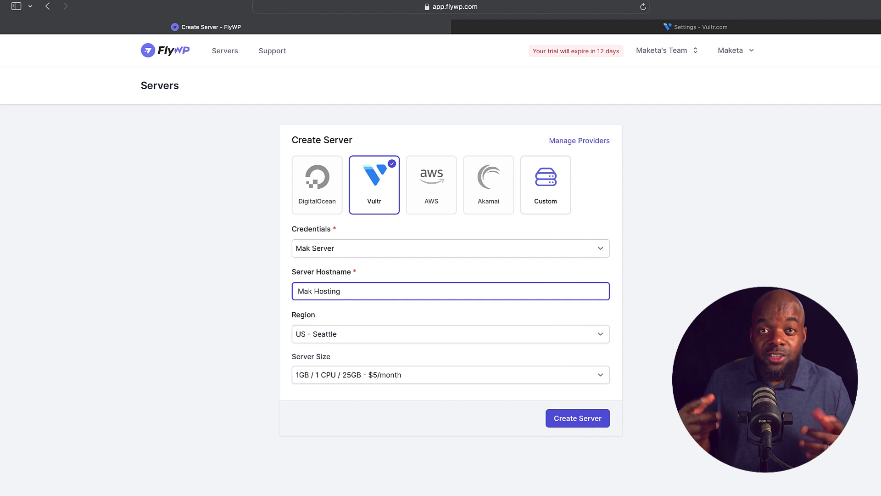
pyautogui.click(360, 333)
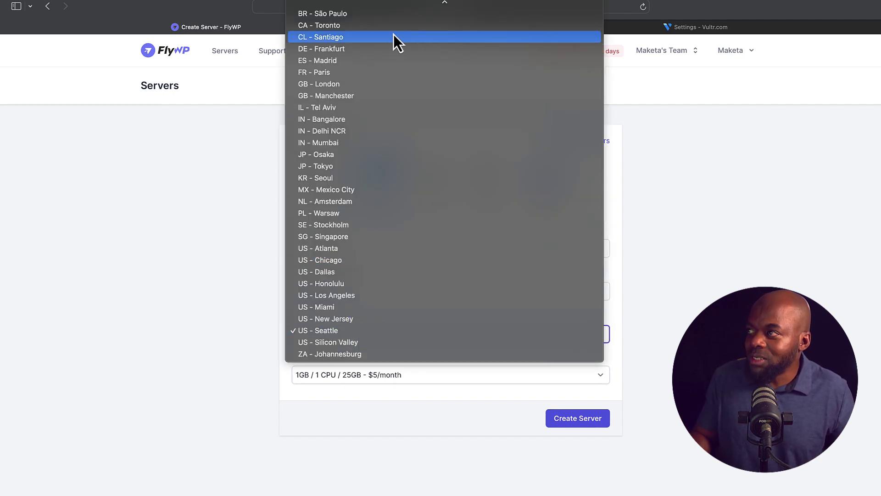
pyautogui.click(204, 380)
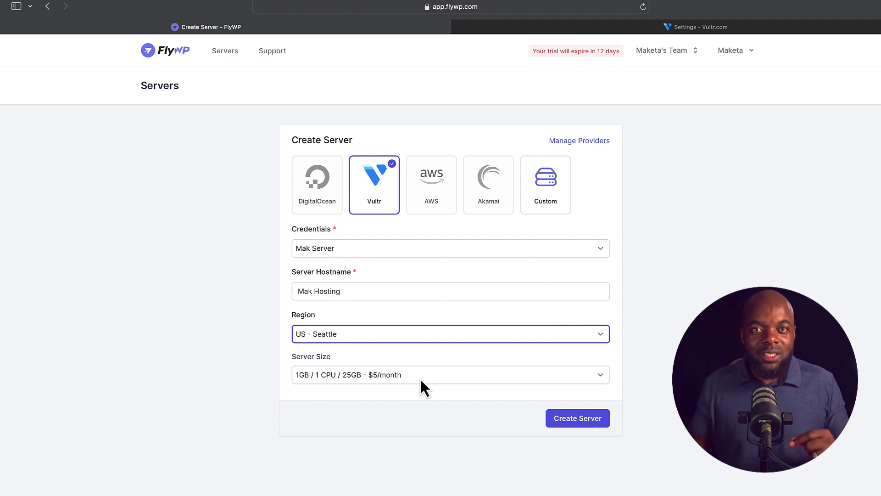
pyautogui.click(421, 385)
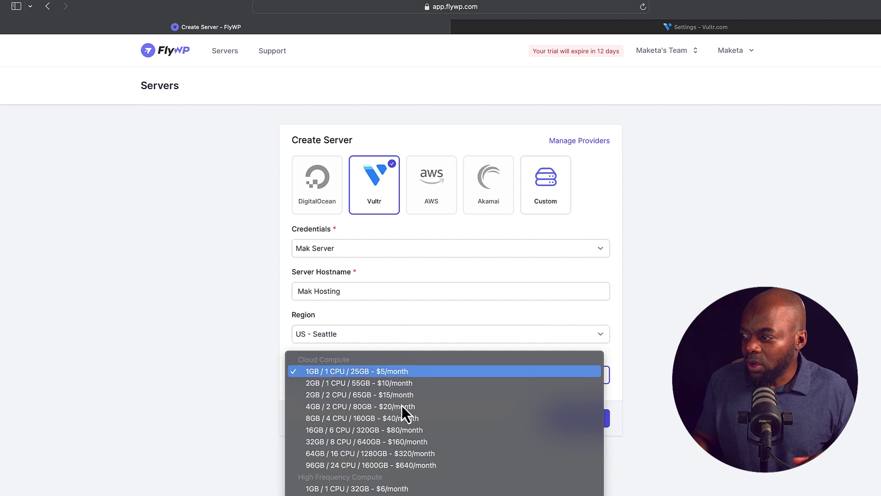
pyautogui.click(255, 375)
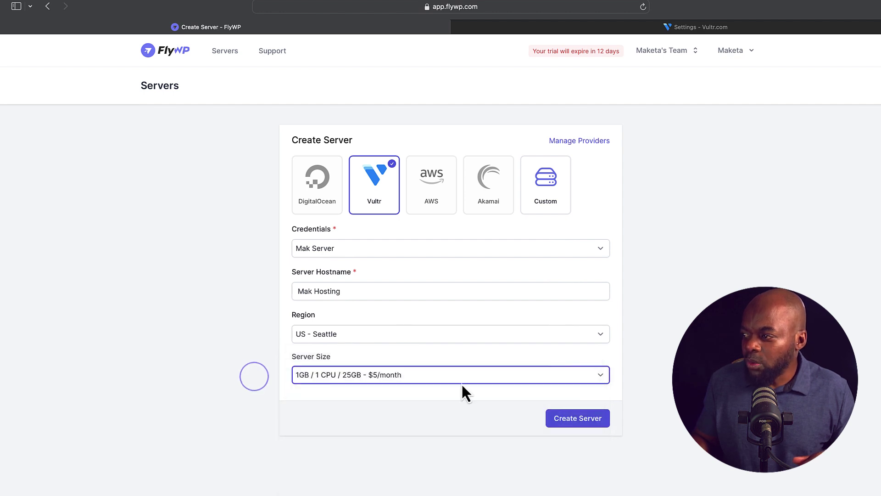
pyautogui.click(592, 424)
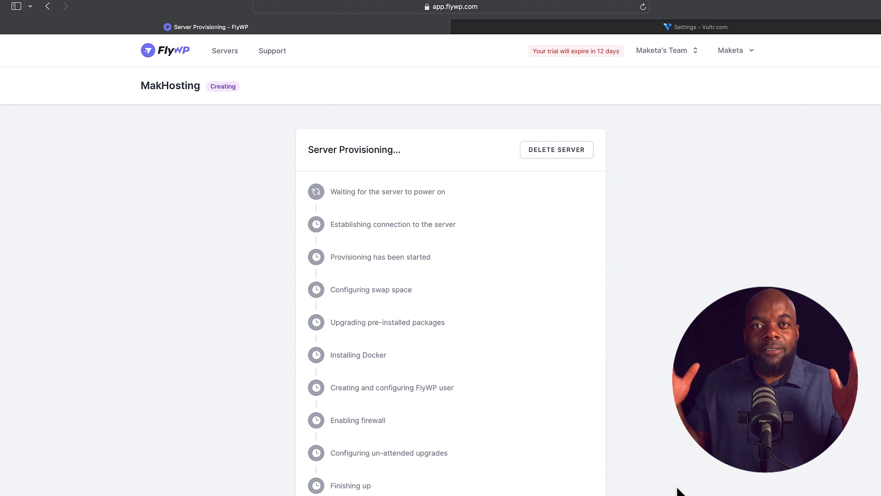
# - Refresh the provisioning page until MakHosting shows Active at 45.77.213.52
pyautogui.press('super+r')
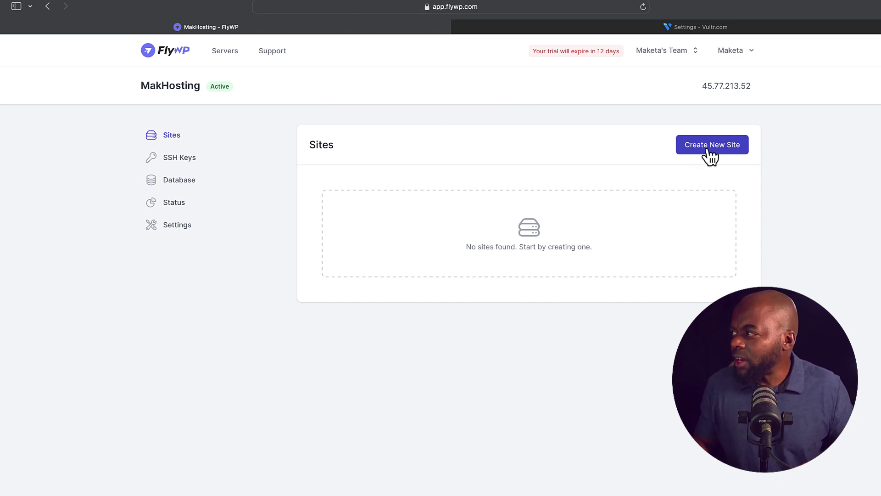
# - Browse MakHosting's SSH keys, database and status pages, ending on its server settings
pyautogui.click(186, 158)
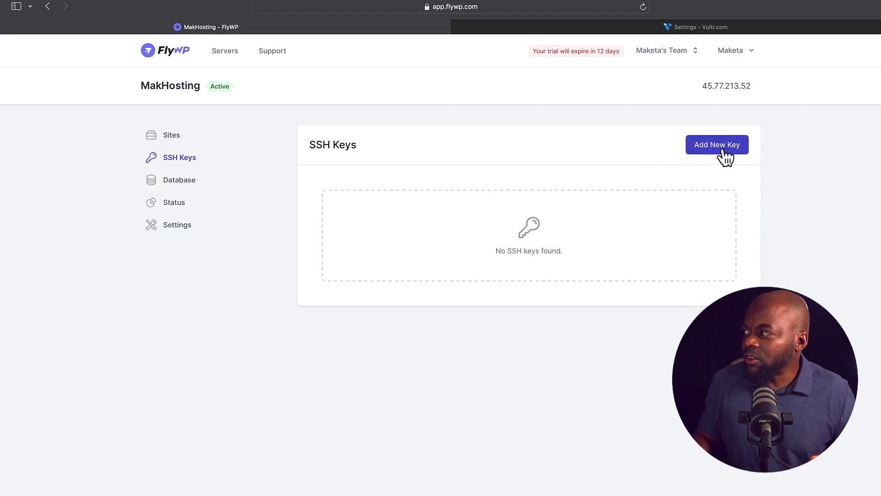
pyautogui.click(187, 183)
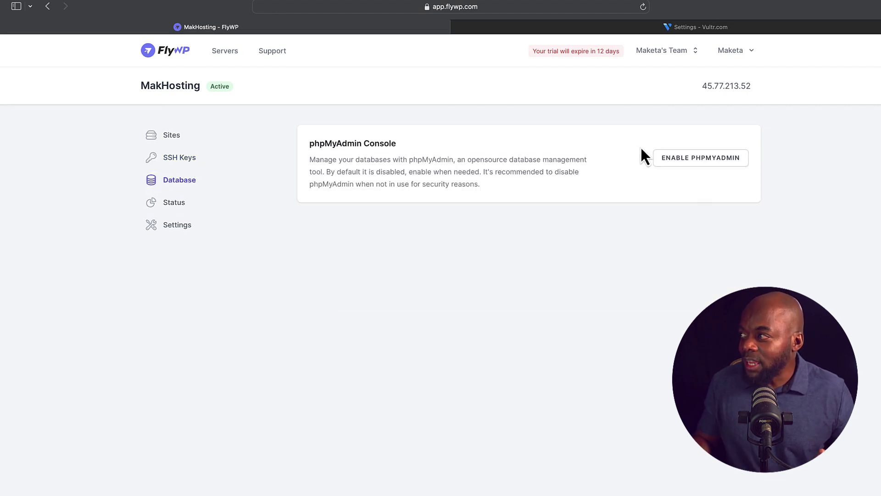
pyautogui.click(166, 202)
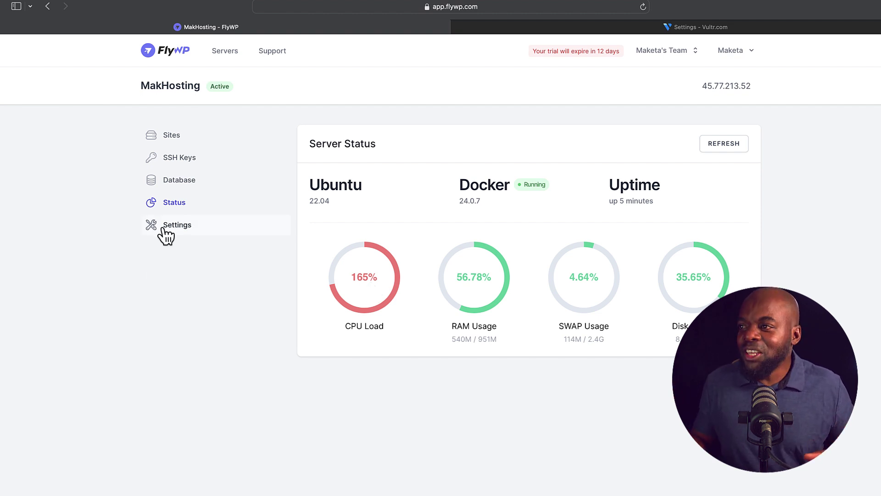
pyautogui.click(180, 223)
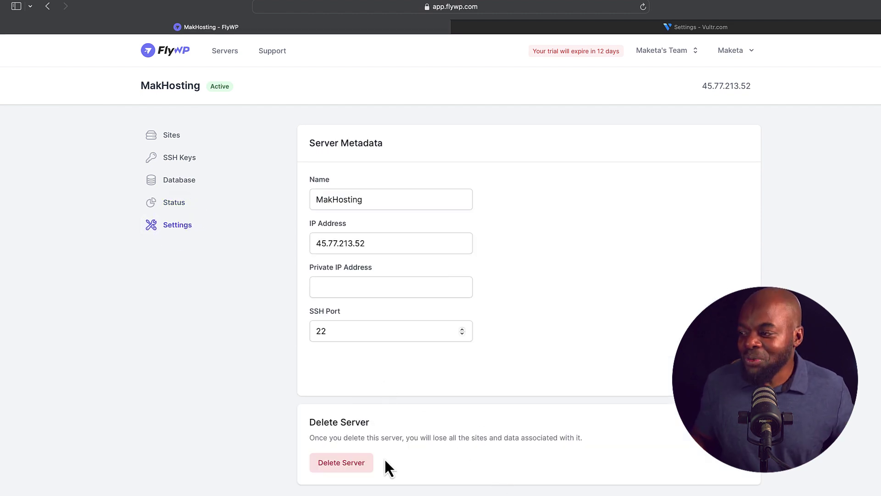
# - Start a new site on a free flywp.xyz test domain running PHP 8.1
pyautogui.click(222, 136)
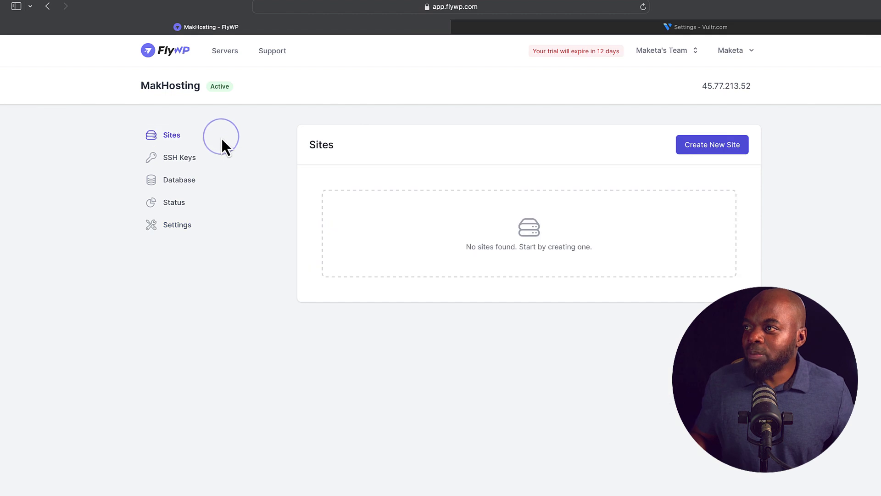
pyautogui.click(736, 146)
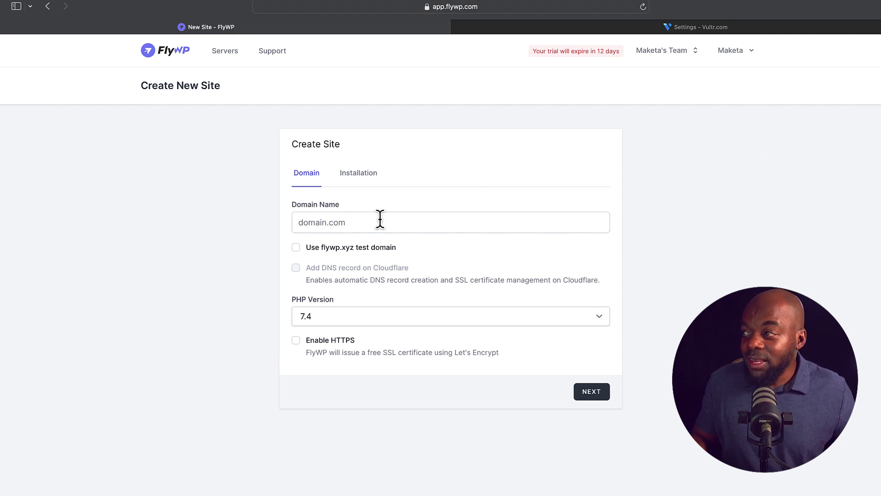
pyautogui.click(297, 248)
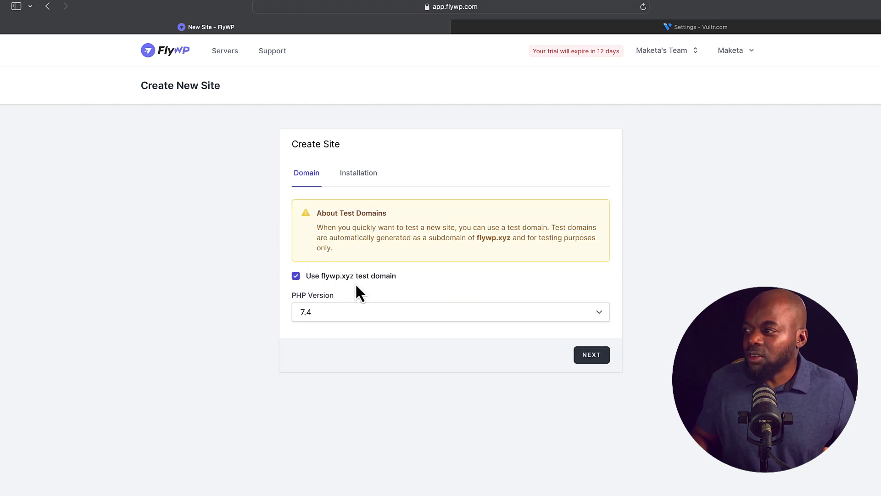
pyautogui.click(356, 313)
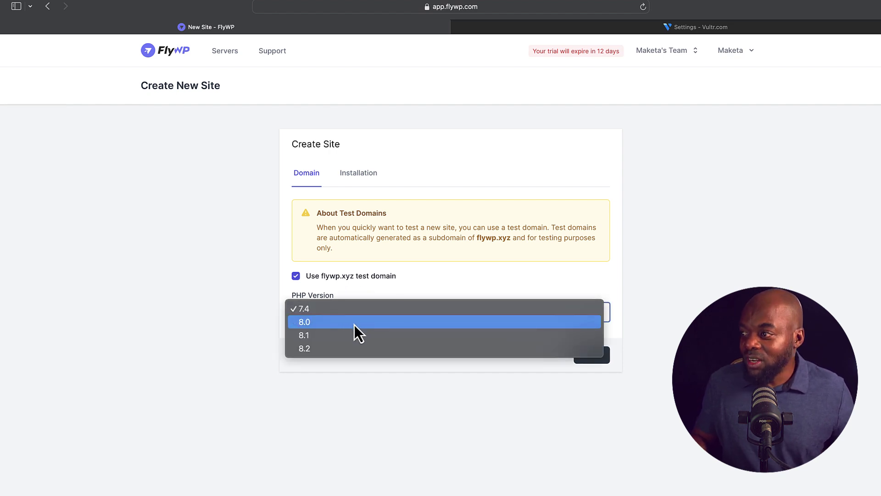
pyautogui.click(352, 337)
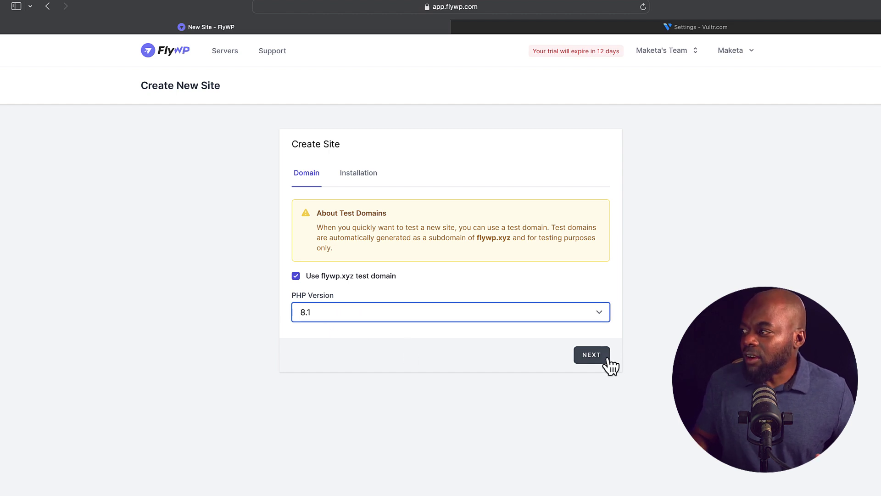
pyautogui.click(592, 354)
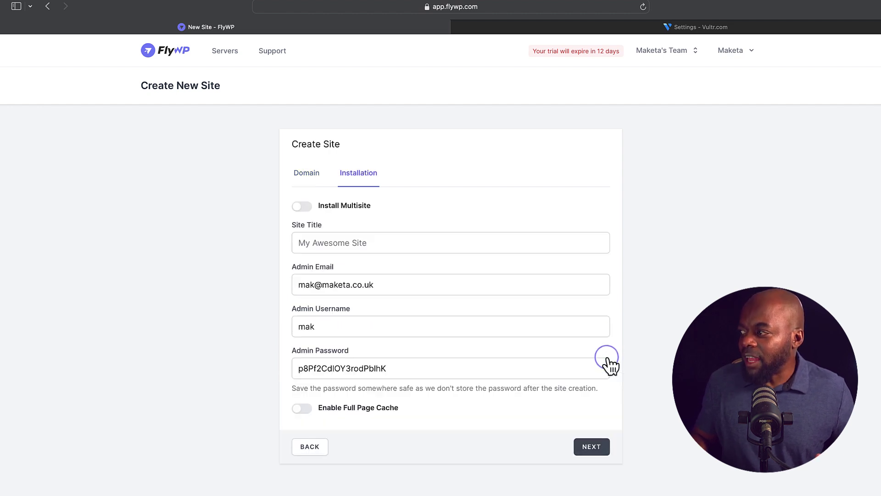
# - Keep multisite off, title the site 'My First Website', copy the admin password, and create it
pyautogui.click(302, 207)
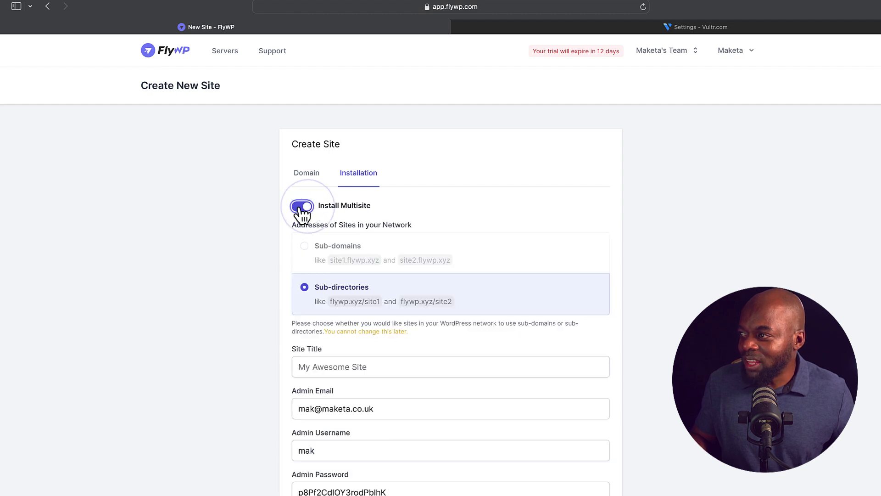
pyautogui.click(302, 207)
pyautogui.click(309, 245)
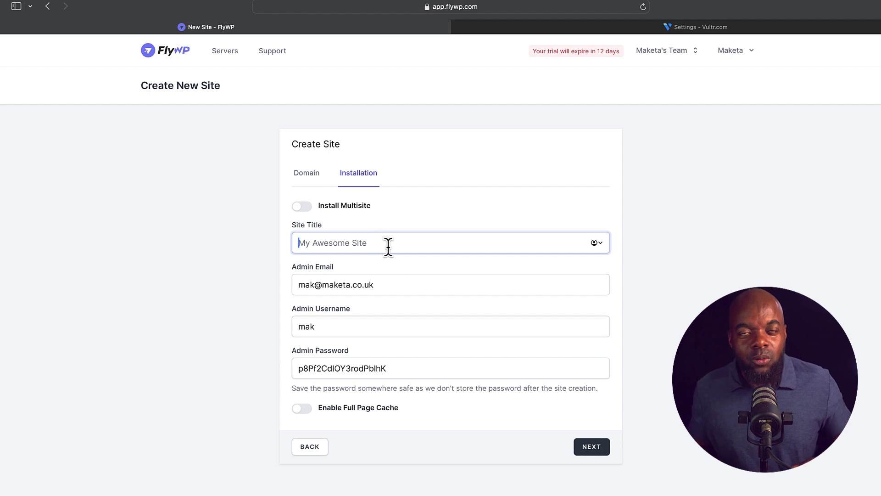
pyautogui.write('My First Website')
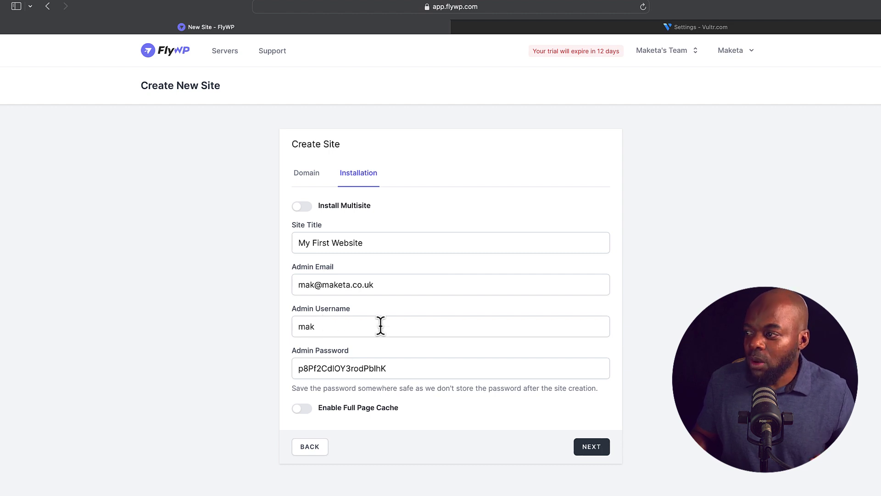
pyautogui.doubleClick(404, 367)
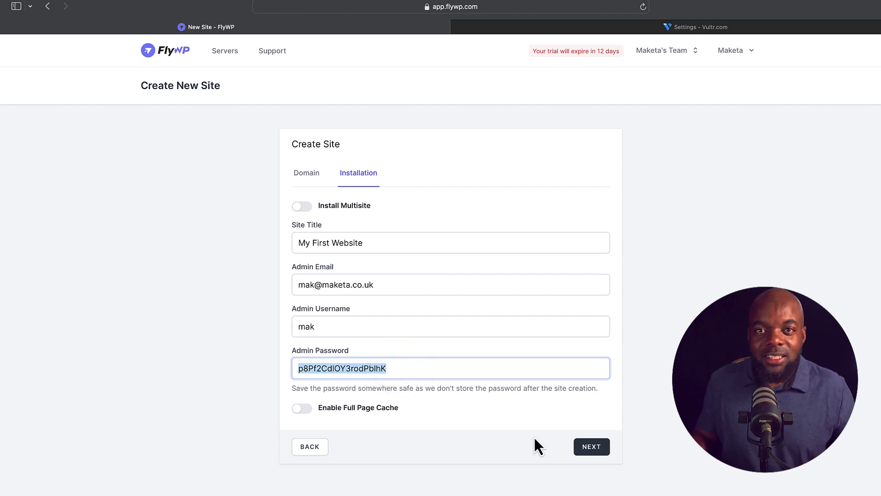
pyautogui.click(602, 447)
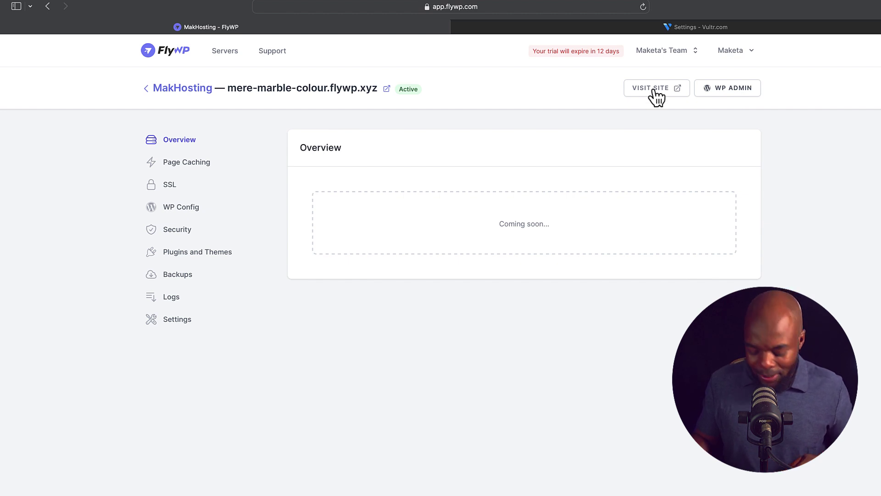
# - View the live My First Website in a new tab, then close it
pyautogui.click(656, 90)
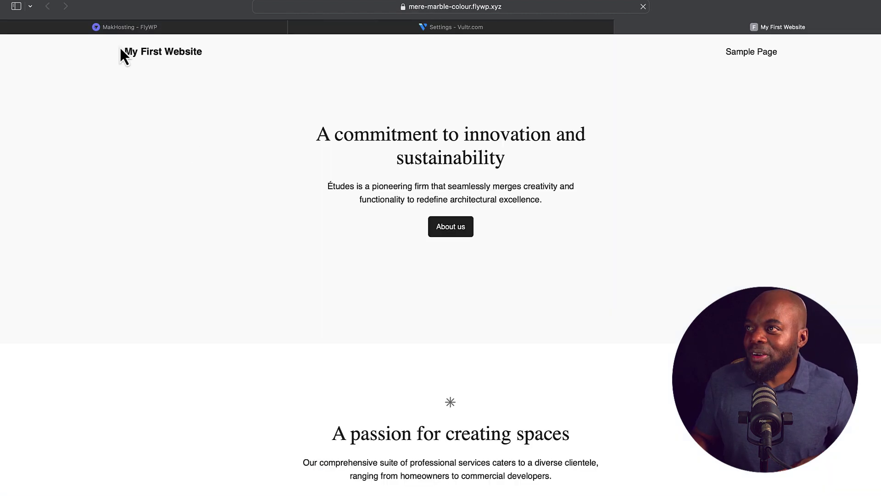
pyautogui.scroll(-20, 420, 315)
pyautogui.scroll(-10, 421, 316)
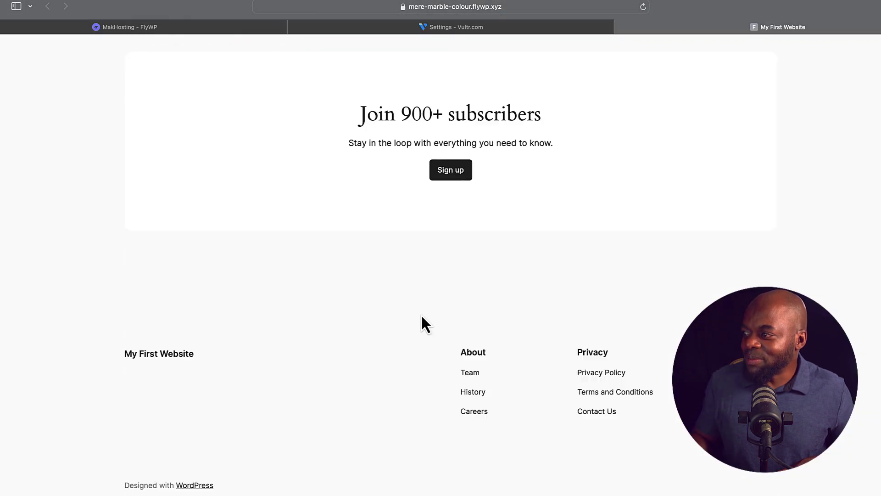
pyautogui.scroll(20, 421, 316)
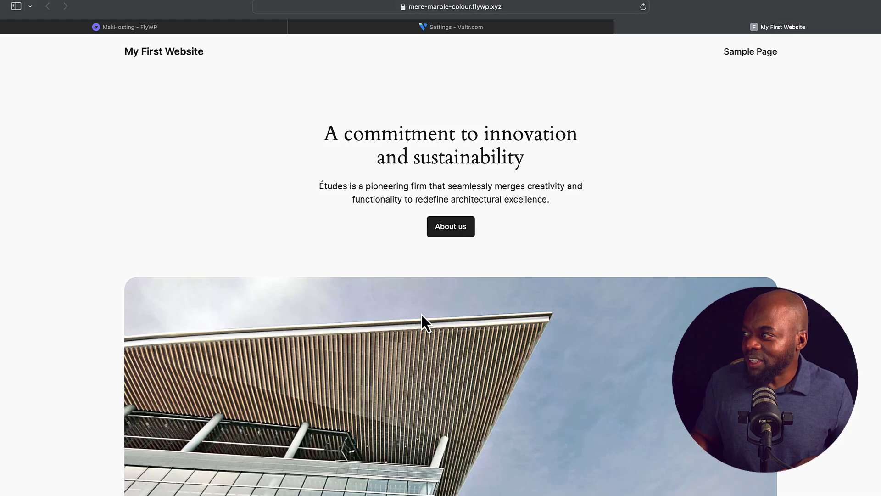
pyautogui.click(517, 9)
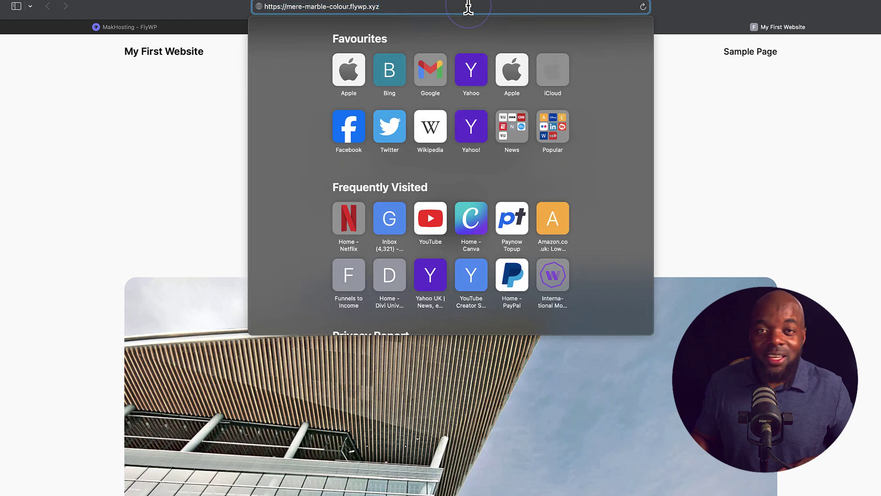
pyautogui.write('/')
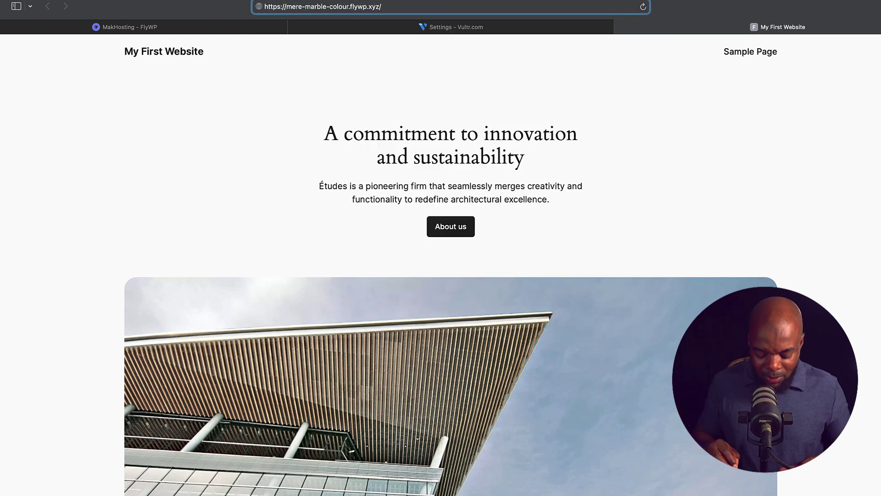
pyautogui.press('super+w')
# - Log into WP Admin, move Quick Draft to the third column, and open Add New Plugin
pyautogui.click(736, 90)
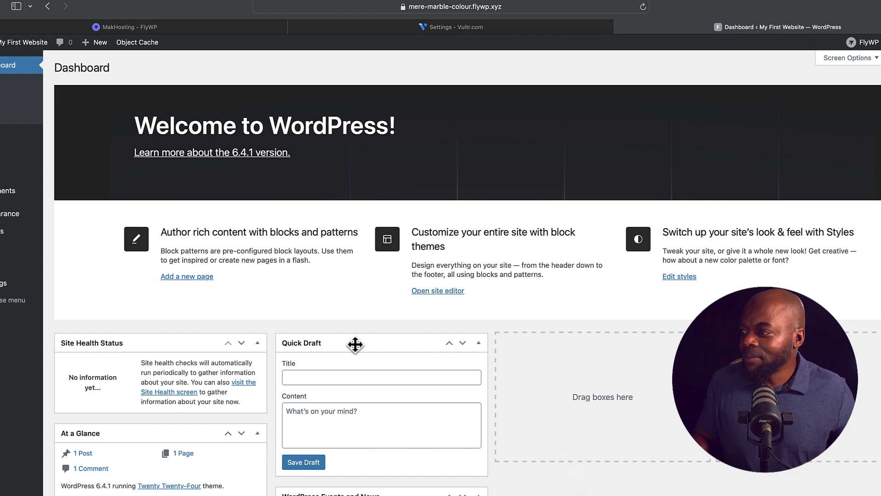
pyautogui.moveTo(355, 344); pyautogui.dragTo(576, 346)
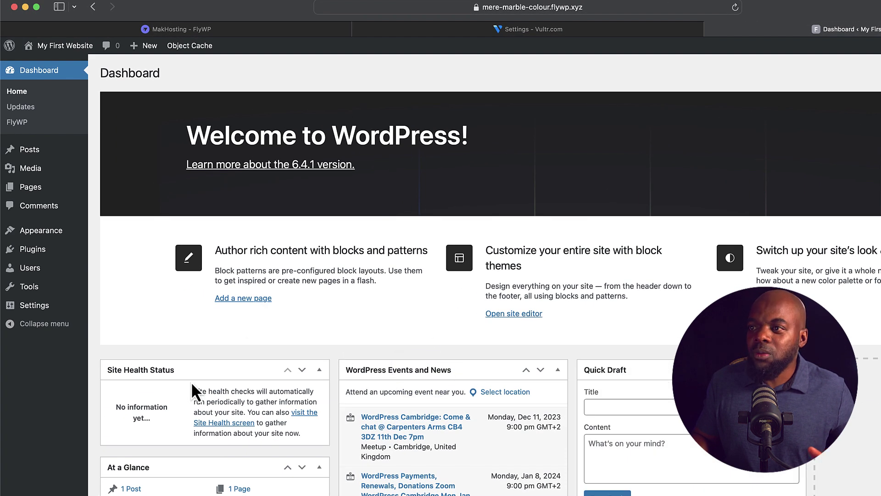
pyautogui.moveTo(29, 239)
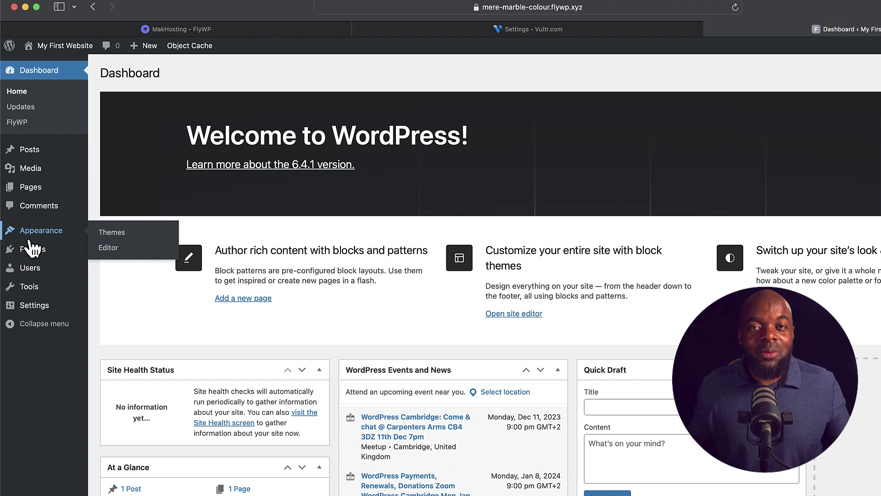
pyautogui.moveTo(45, 309)
pyautogui.click(128, 266)
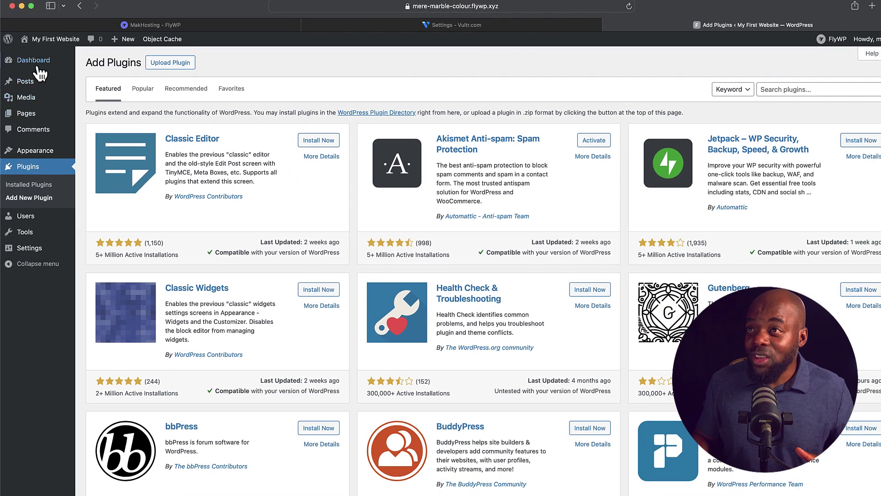
# - Enable the page cache in the FlyWP plugin, then open FlyWP's Servers list in a new tab
pyautogui.click(36, 60)
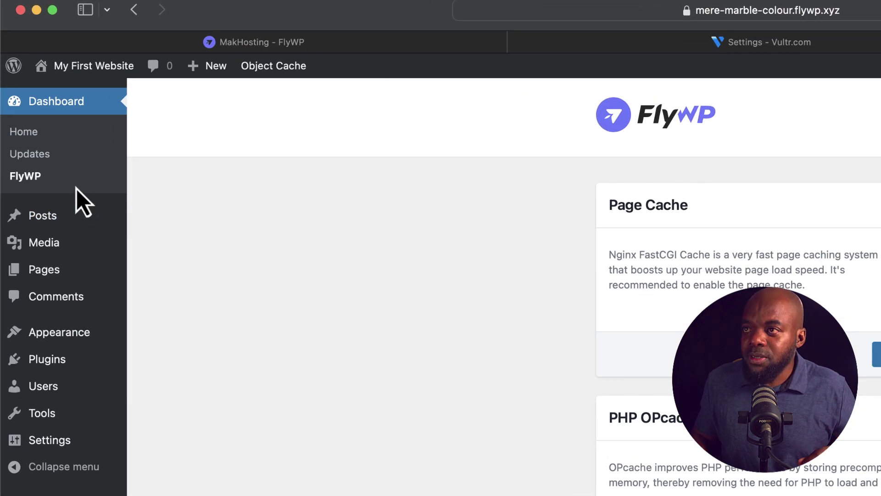
pyautogui.click(25, 176)
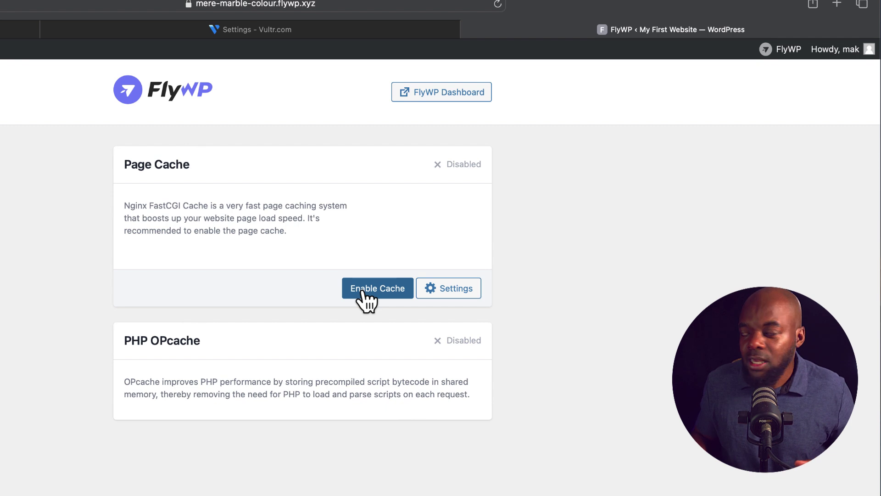
pyautogui.click(451, 289)
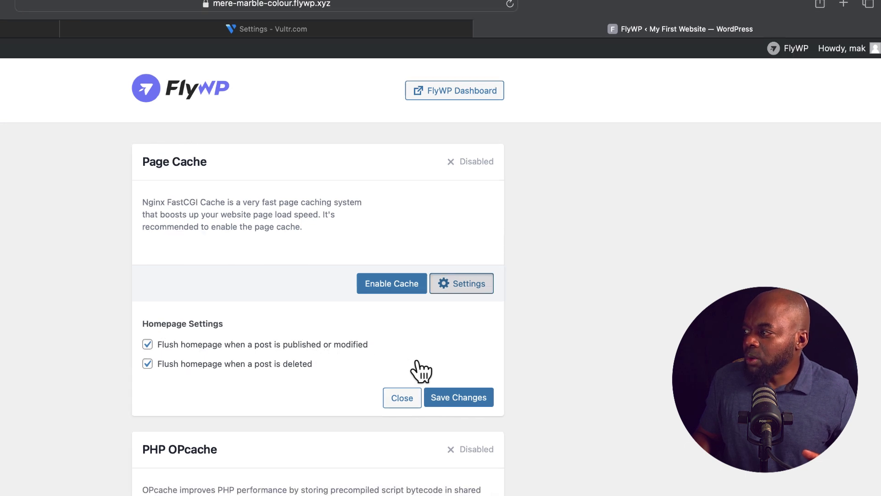
pyautogui.click(418, 279)
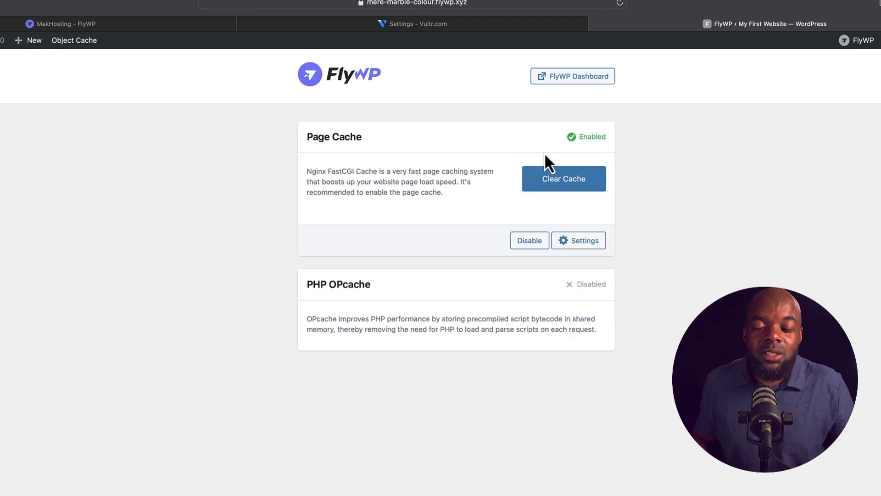
pyautogui.click(578, 79)
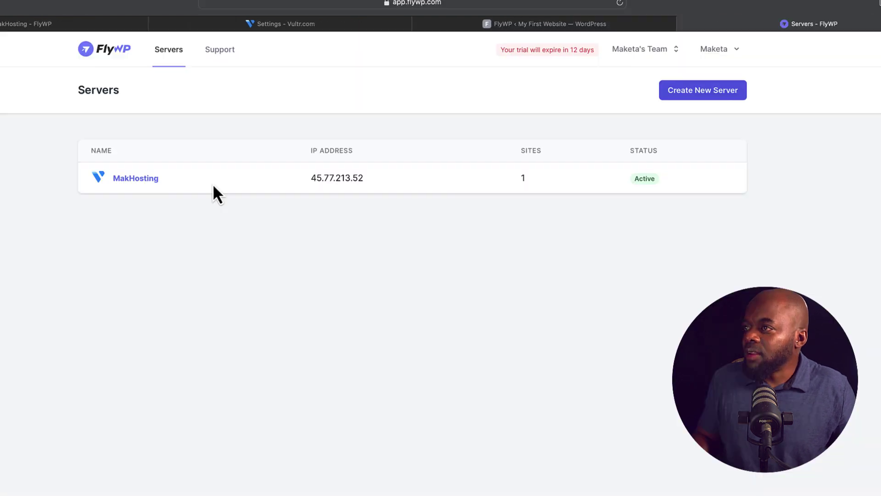
# - On MakHosting, set mere-marble-colour.flywp.xyz to Nginx FastCGI page caching and check its Let's Encrypt SSL status
pyautogui.click(150, 180)
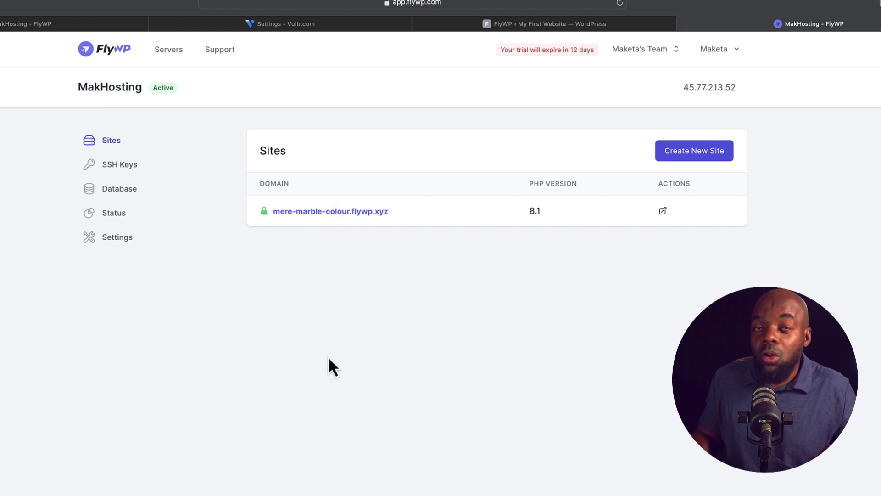
pyautogui.click(339, 212)
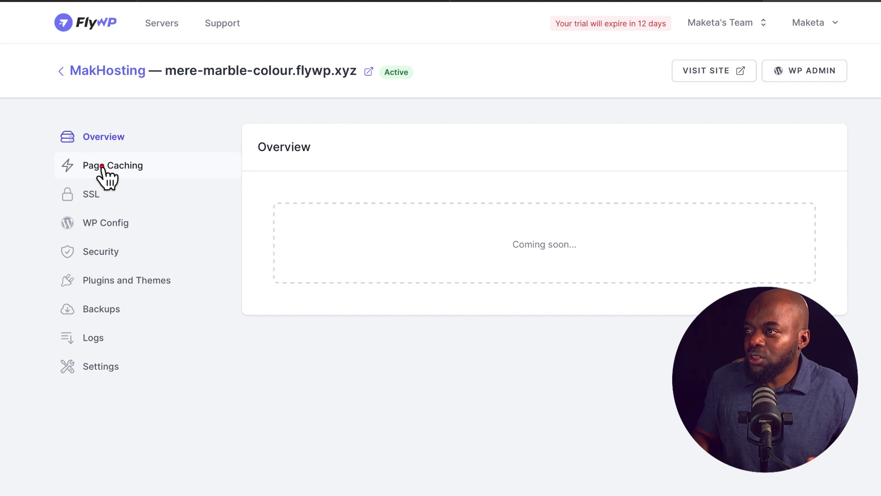
pyautogui.click(102, 167)
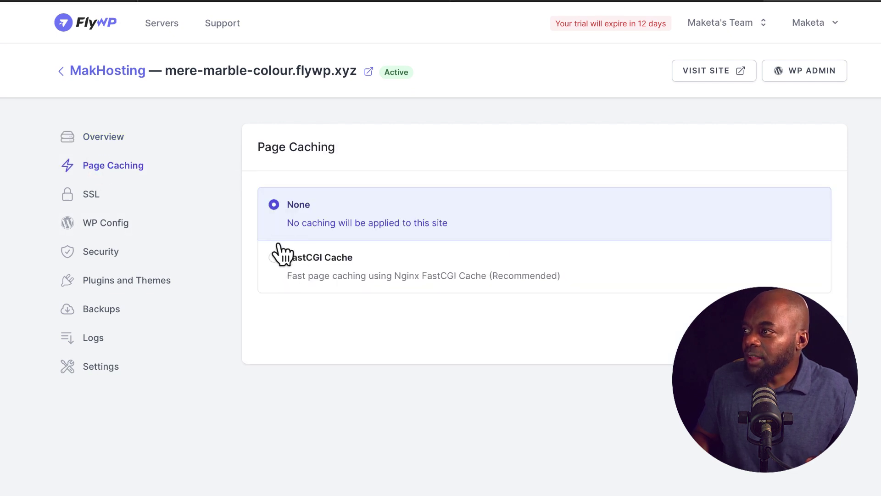
pyautogui.click(274, 258)
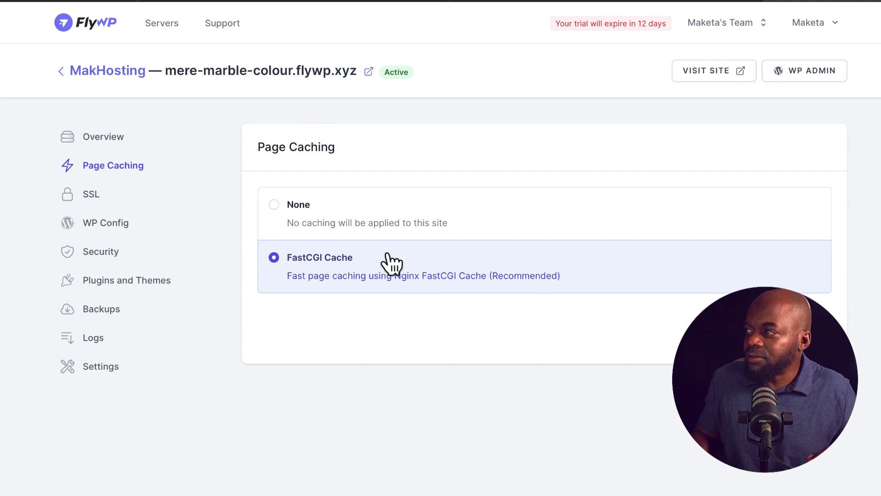
pyautogui.click(102, 195)
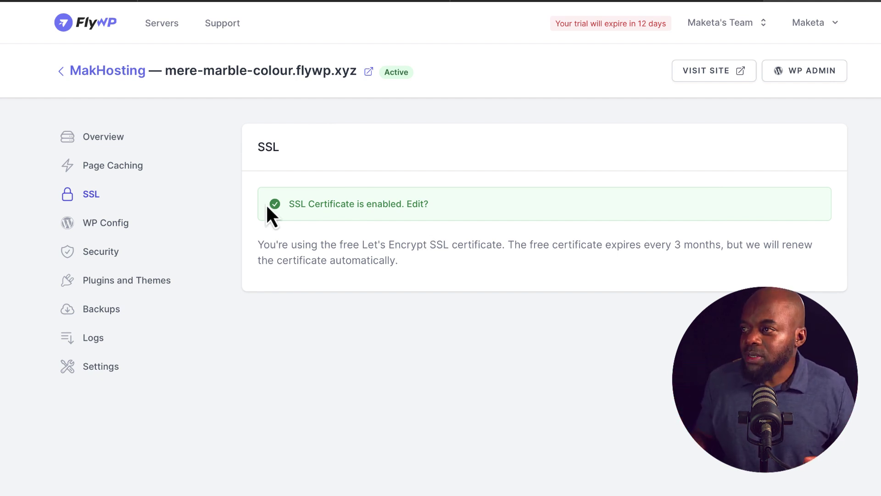
# - Turn on error logging and debug mode in WP Config, review the Security toggles, then view Plugins and Themes
pyautogui.click(90, 223)
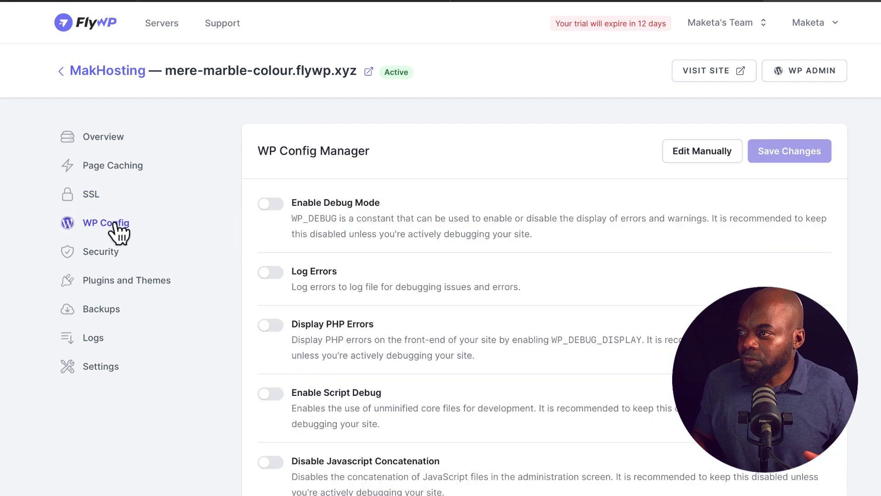
pyautogui.click(277, 272)
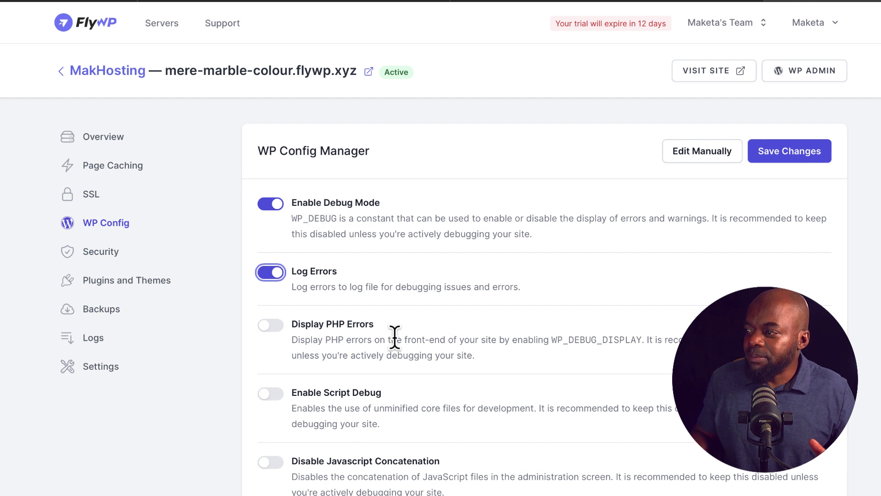
pyautogui.click(107, 252)
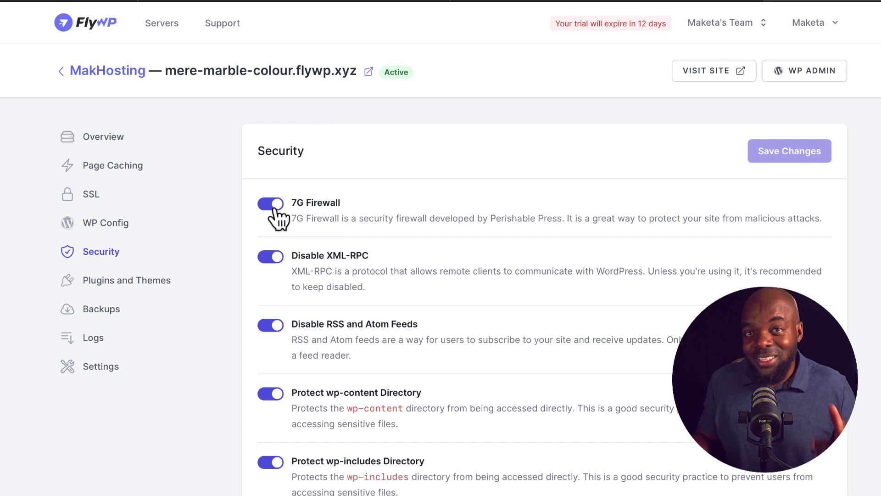
pyautogui.scroll(-2, 342, 399)
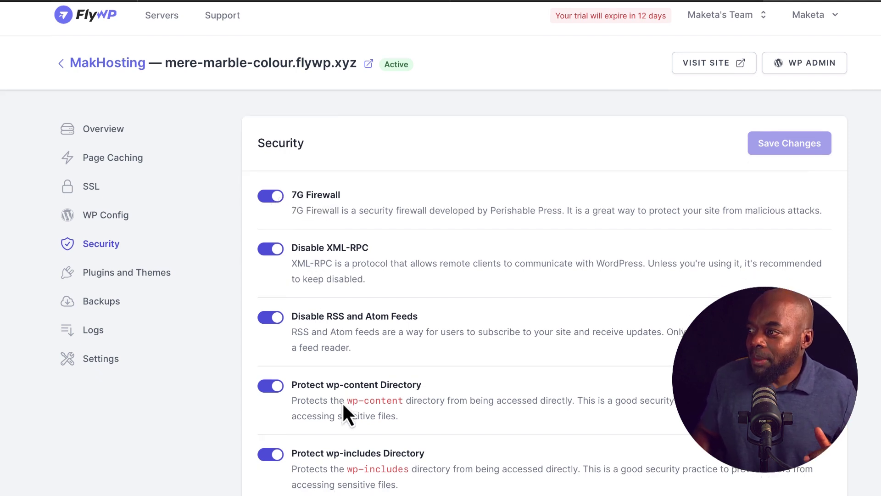
pyautogui.scroll(-5, 342, 399)
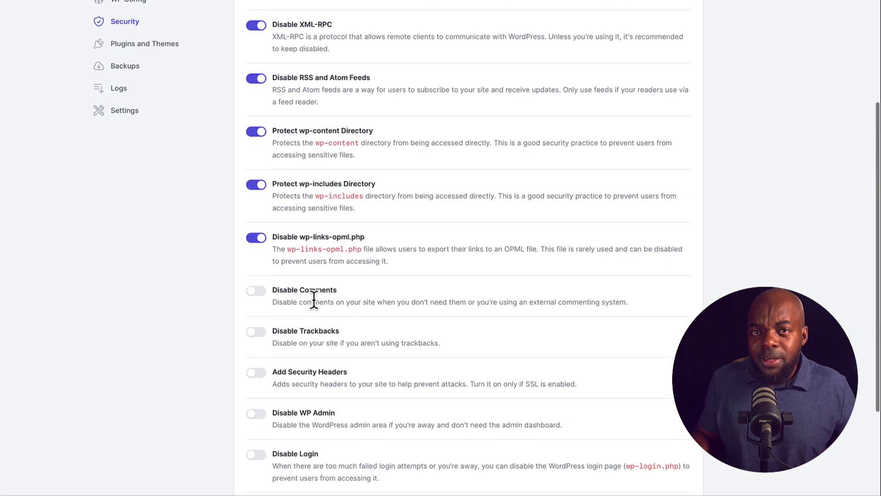
pyautogui.scroll(-3, 316, 302)
pyautogui.scroll(4, 316, 298)
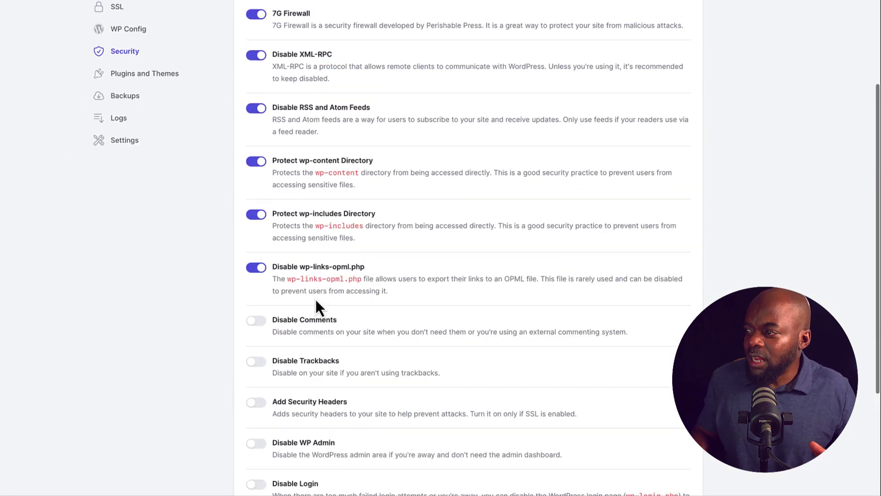
pyautogui.scroll(3, 313, 381)
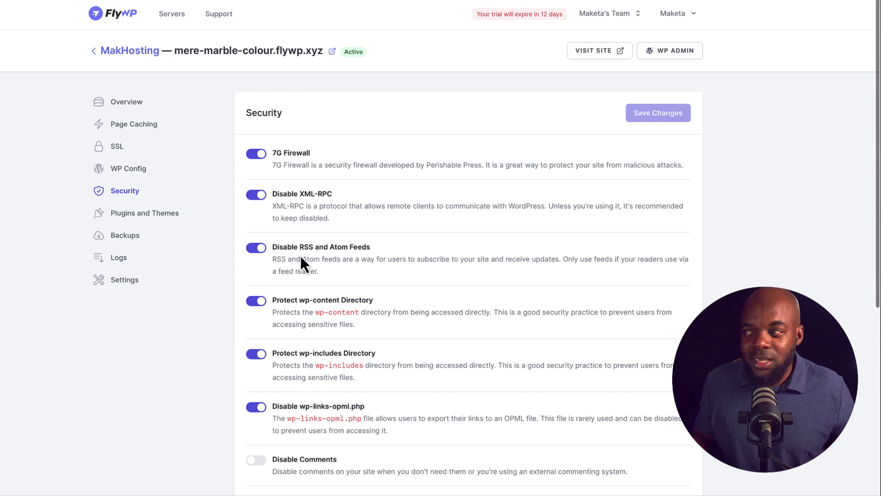
pyautogui.click(168, 215)
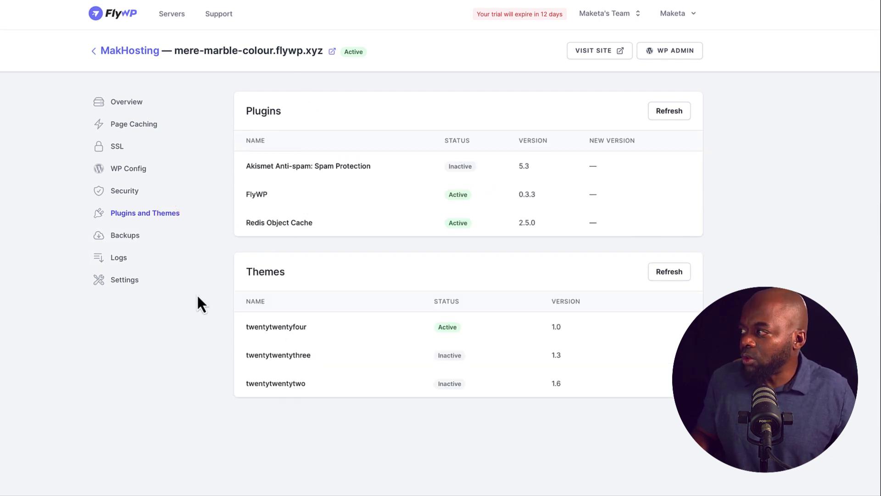
# - From the site's Backups, start adding a Google Cloud Storage backup provider, then cancel without saving
pyautogui.click(137, 235)
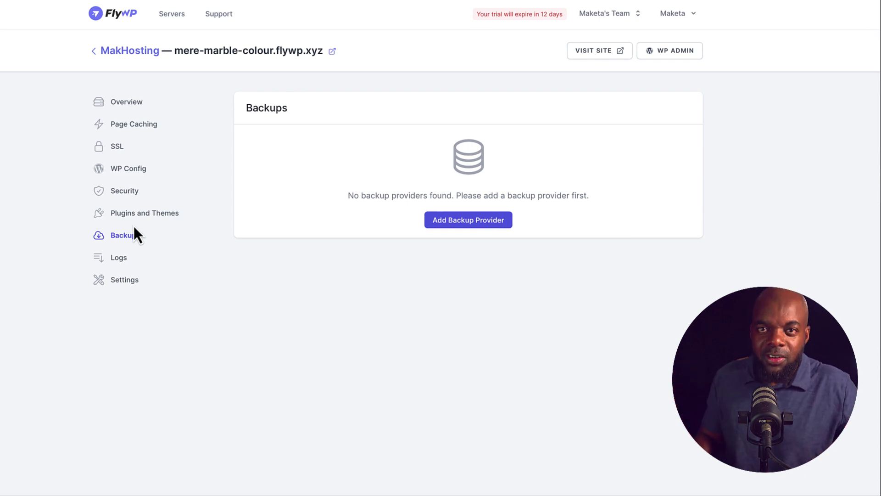
pyautogui.click(448, 223)
pyautogui.click(641, 113)
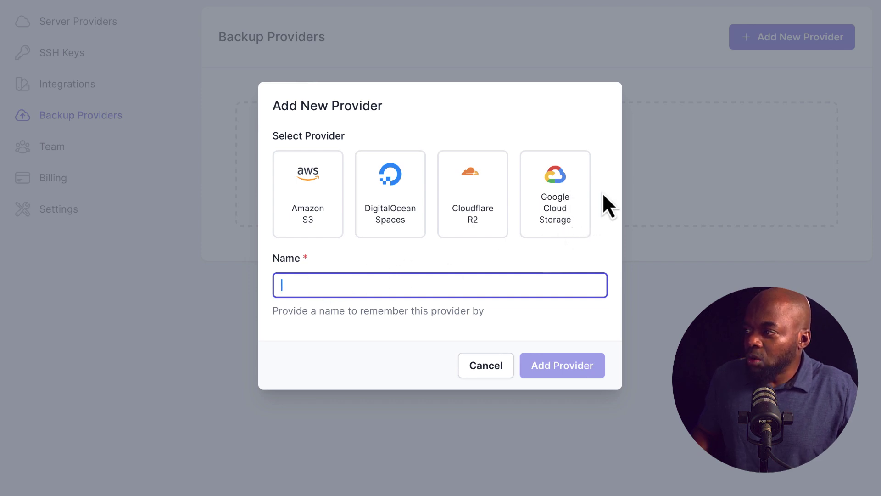
pyautogui.click(325, 285)
pyautogui.click(561, 218)
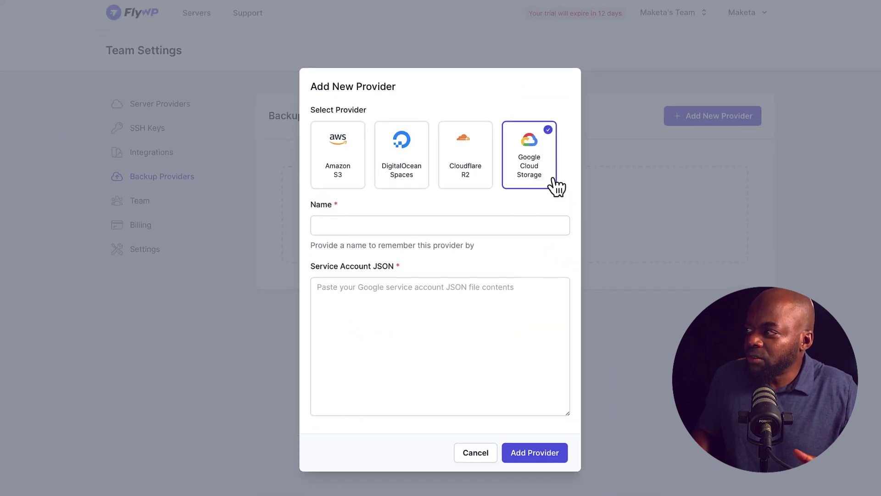
pyautogui.click(320, 227)
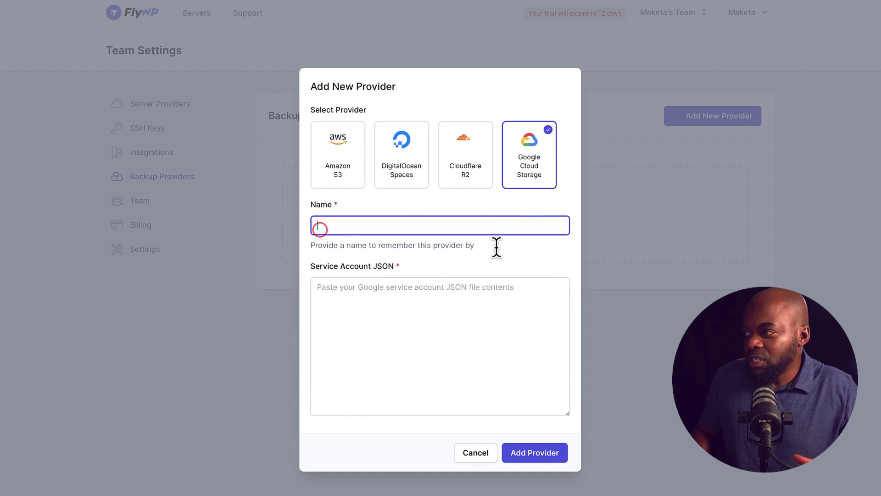
pyautogui.click(477, 455)
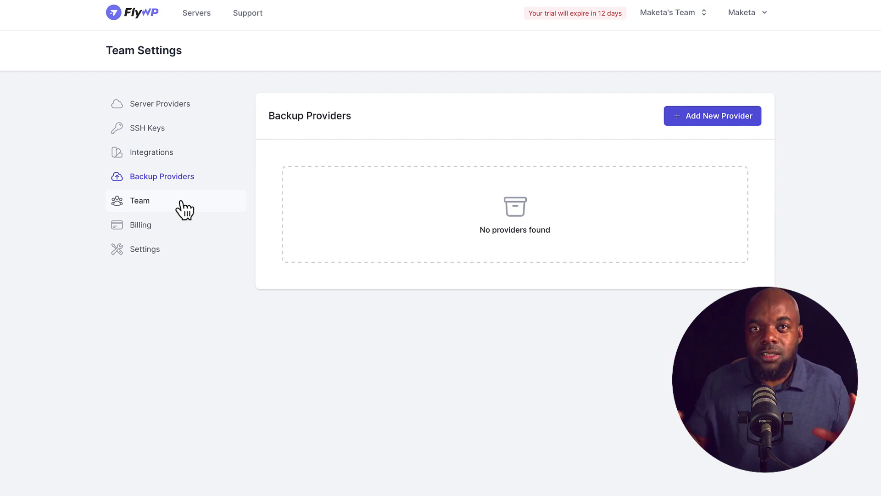
# - Check the locked Team page, then compare yearly and monthly Billing plans (Hobby $9, Growth $19, Business $39)
pyautogui.click(181, 201)
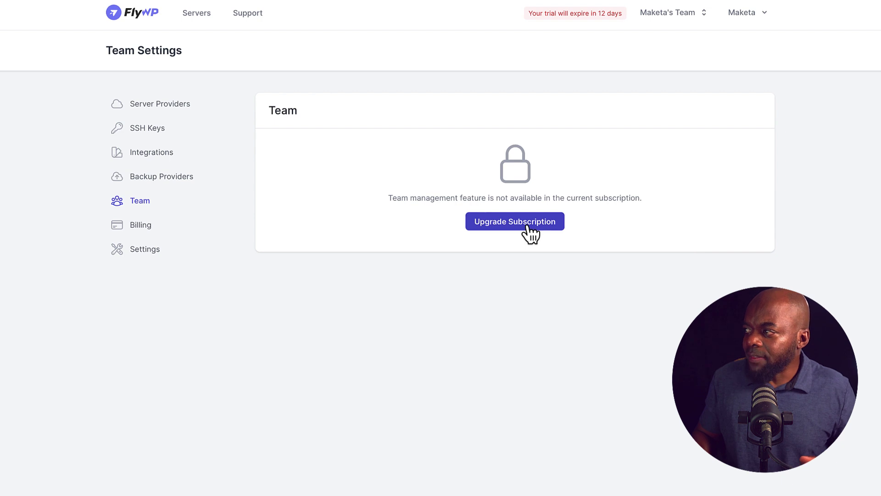
pyautogui.click(168, 233)
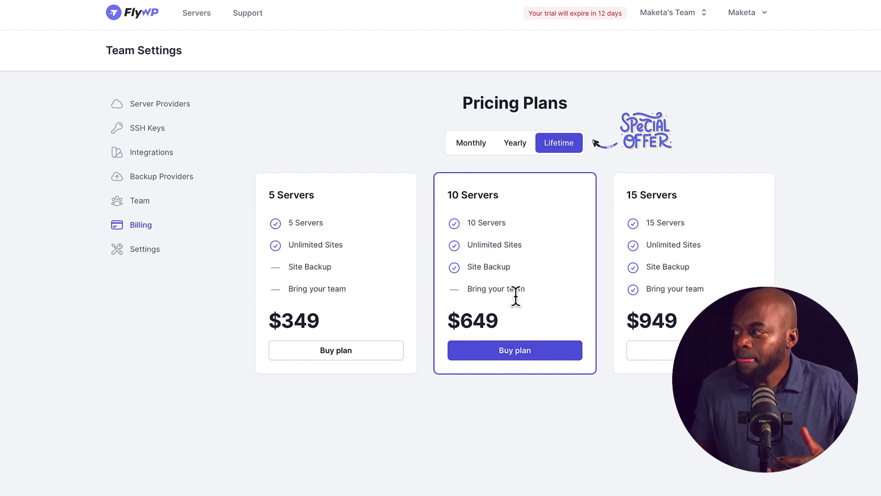
pyautogui.click(509, 146)
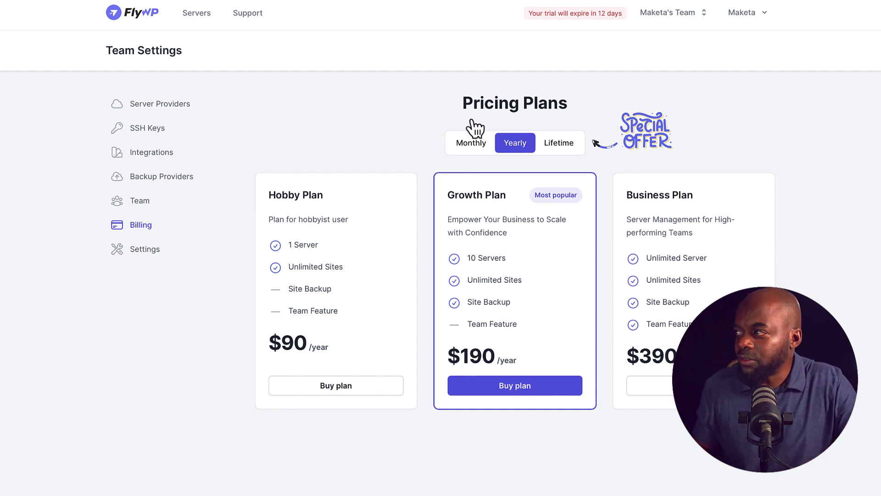
pyautogui.click(466, 143)
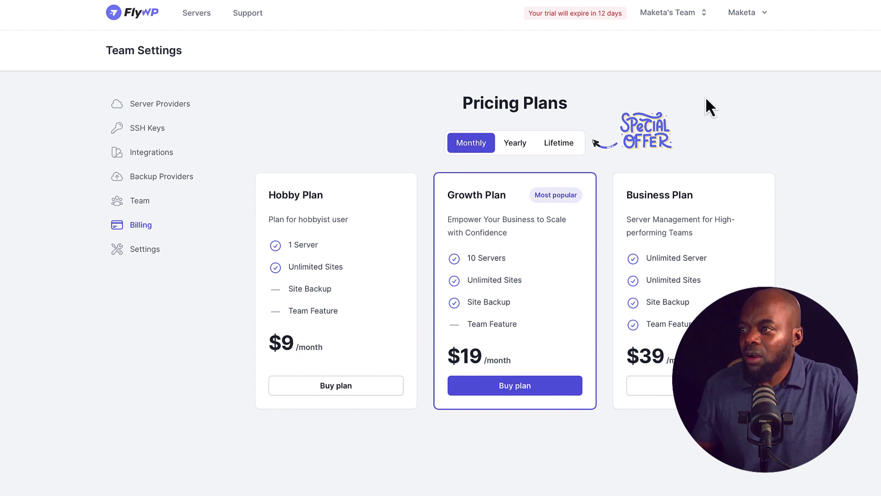
# - Open the team's Settings page showing the team name field and owner details
pyautogui.click(137, 257)
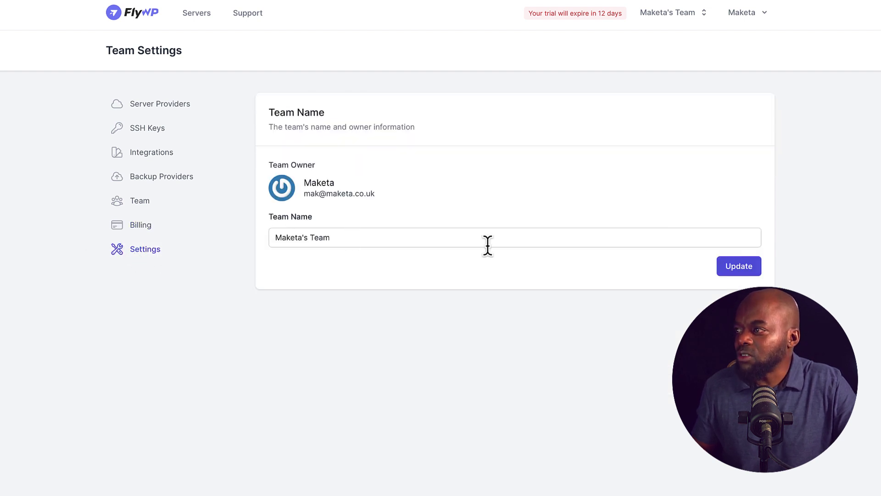